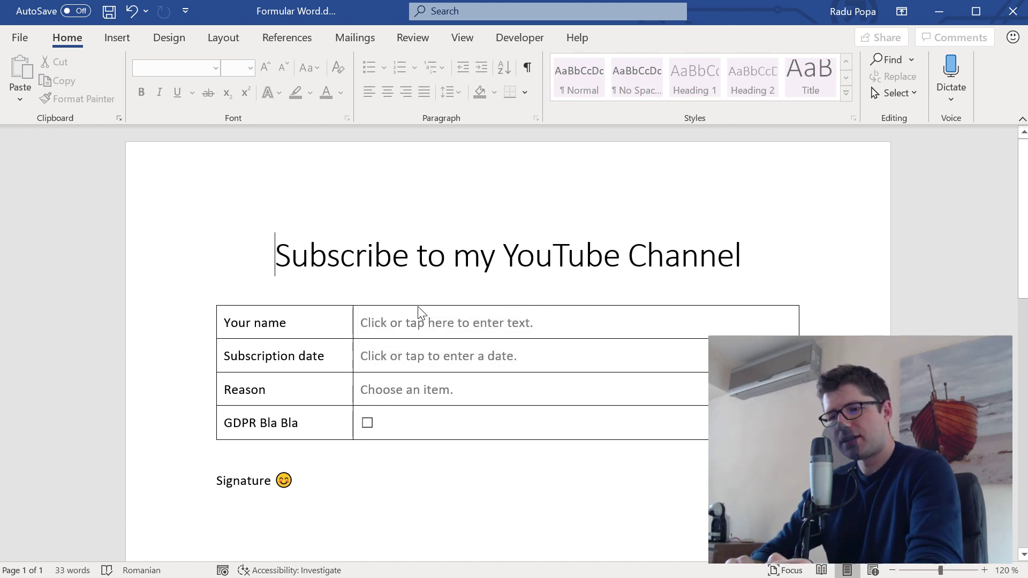
- Enter a name in the Your name field and set the Subscription date to today
left_click(423, 324)
type("Radu")
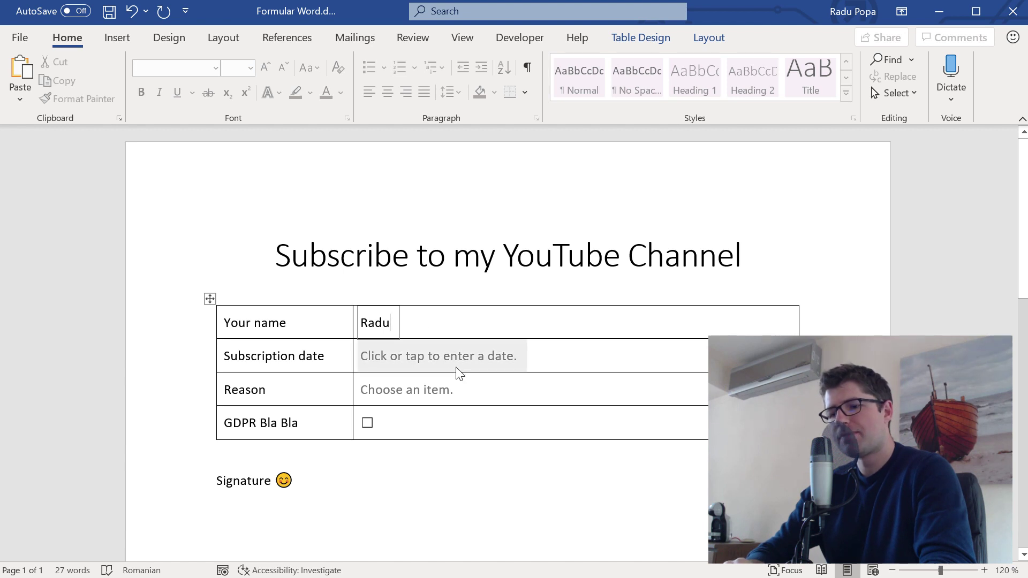
left_click(514, 356)
left_click(536, 354)
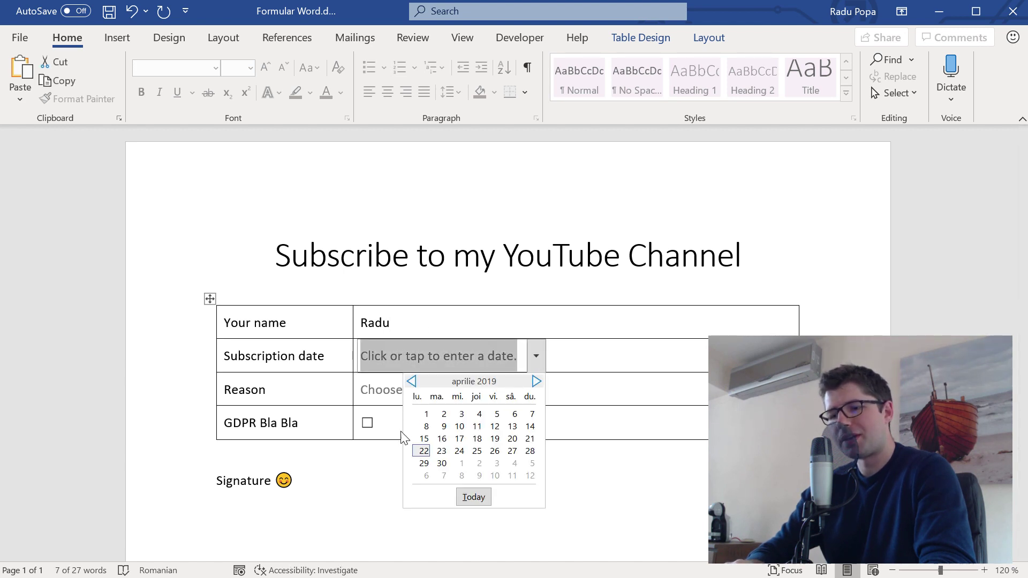
left_click(473, 497)
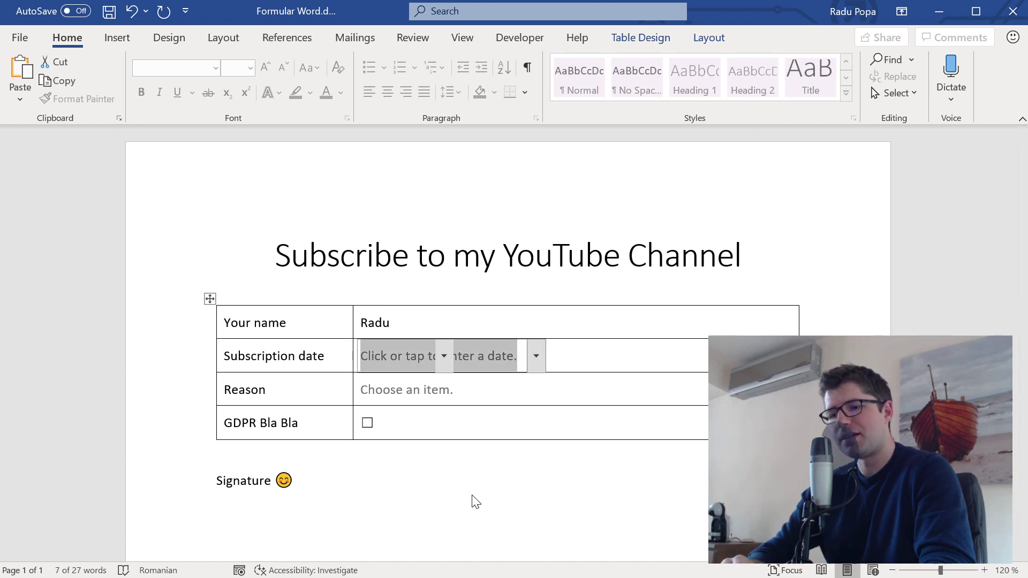
- Choose 'Clicked the wrong button' as the Reason and tick the GDPR consent box
left_click(406, 383)
left_click(468, 389)
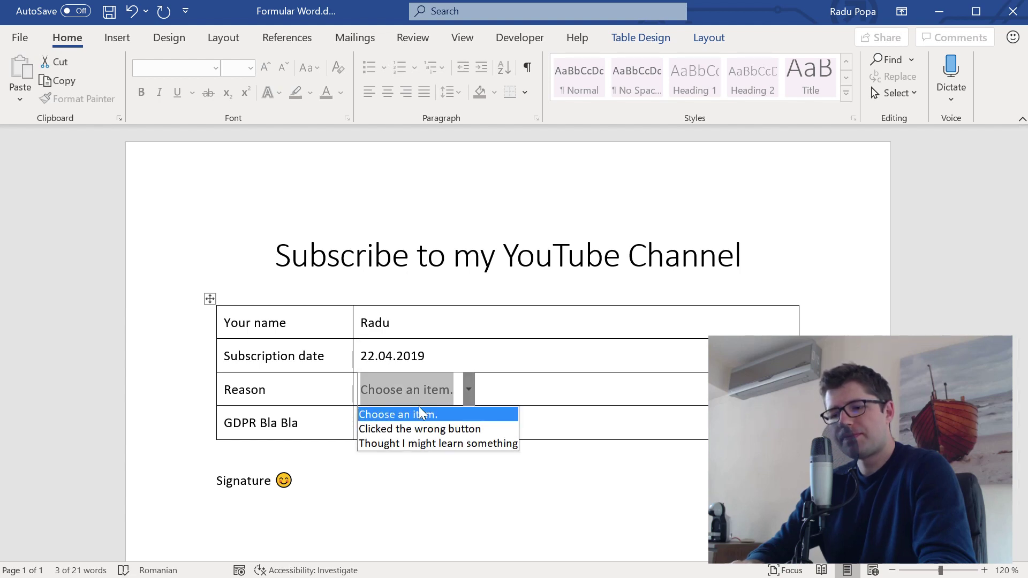
left_click(413, 429)
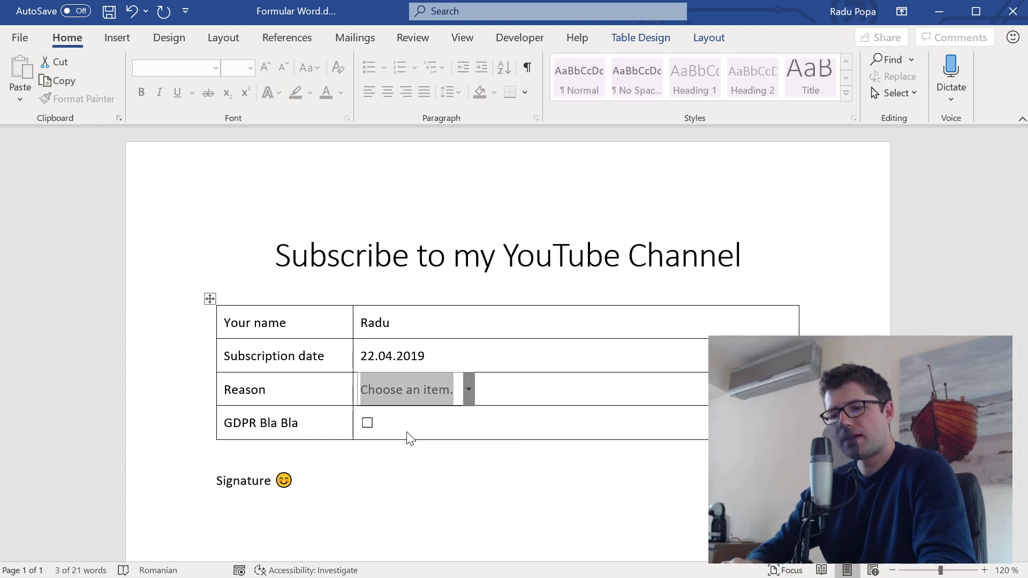
left_click(366, 422)
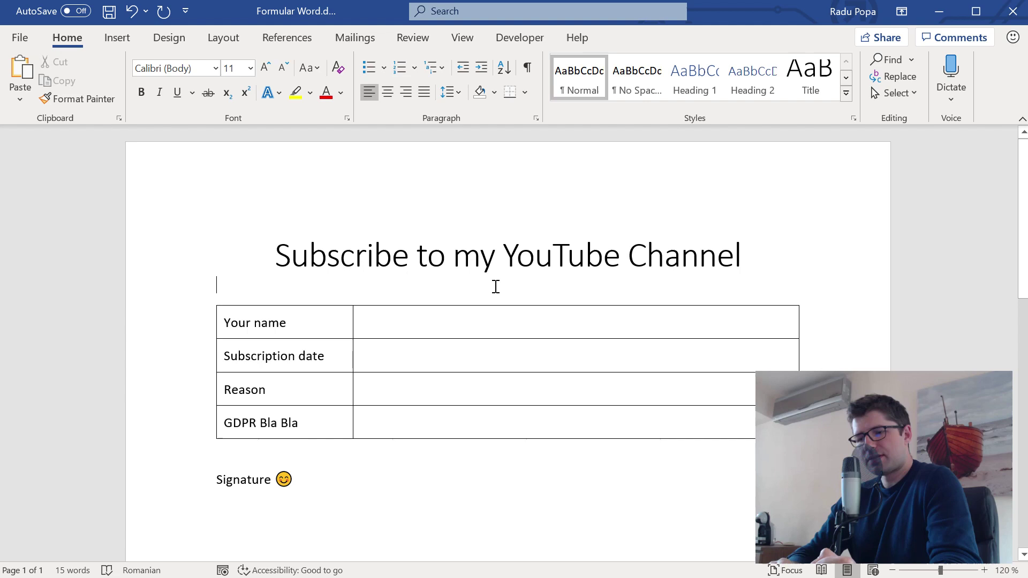
- Put the insertion point in the empty Your name cell and show the Developer tab
double_click(347, 247)
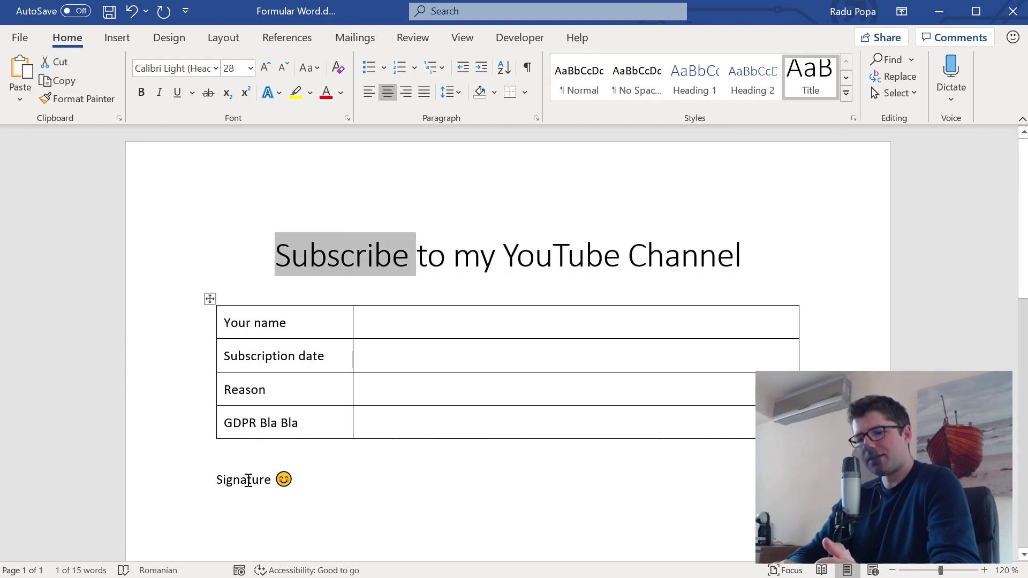
left_click(418, 484)
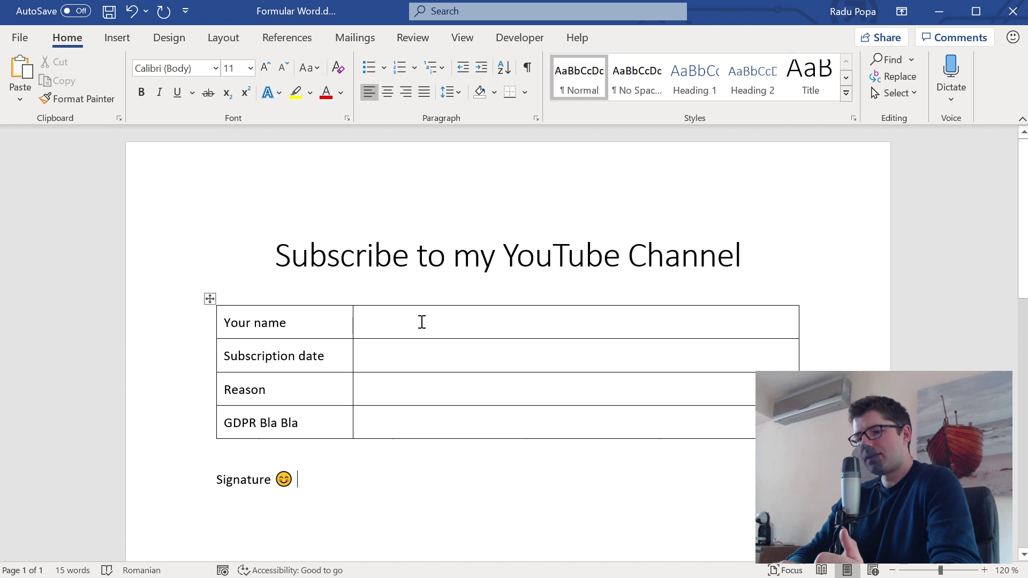
left_click_drag(422, 322, 434, 425)
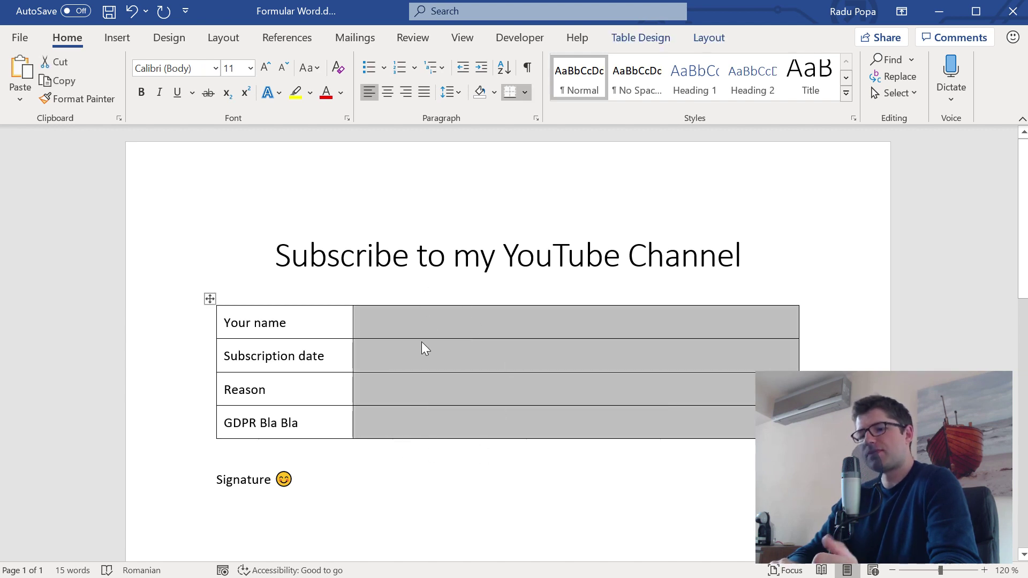
left_click(387, 324)
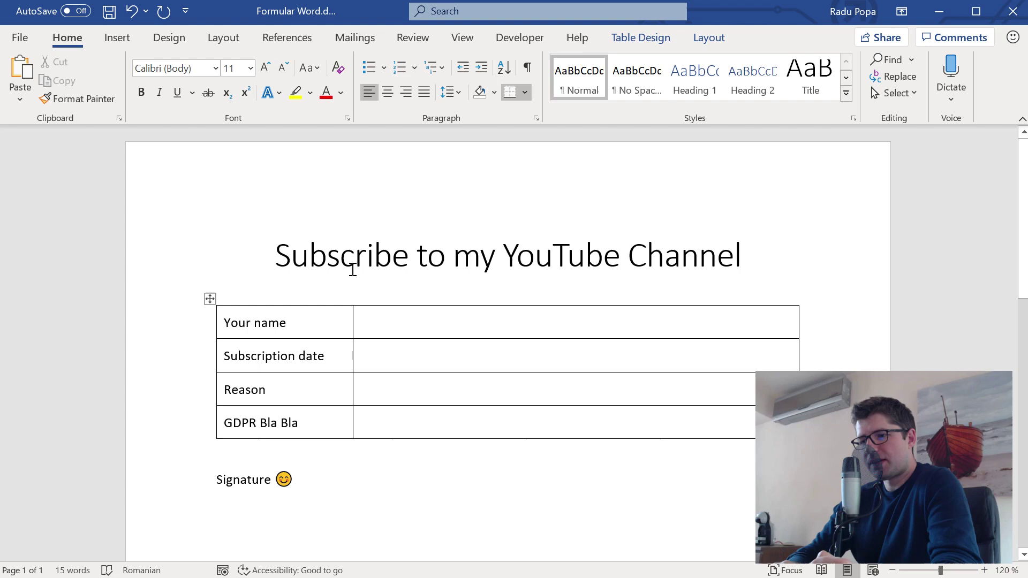
left_click(519, 37)
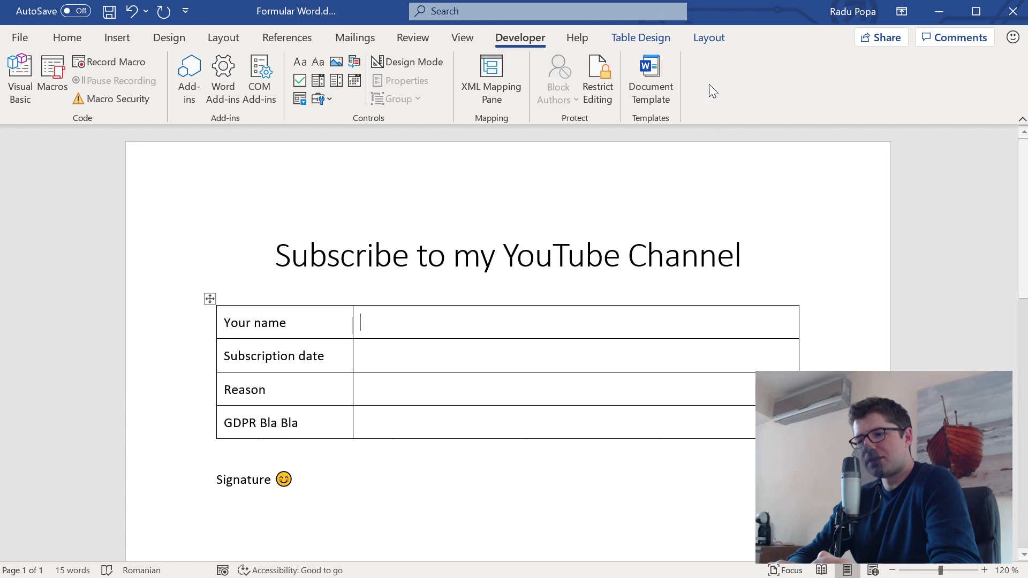
- Check Developer is enabled under Customize the Ribbon, then close Word Options
left_click(453, 42)
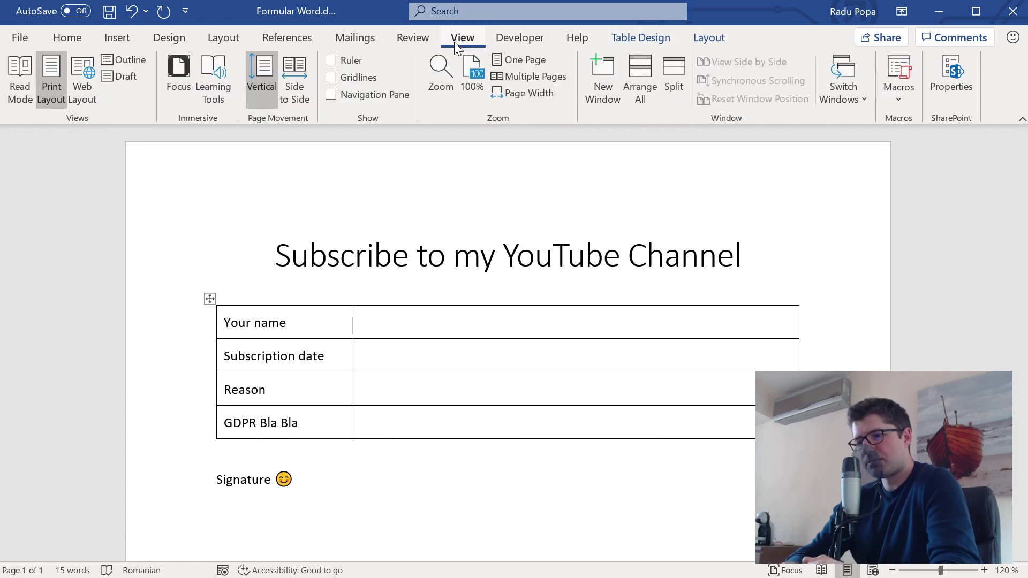
right_click(569, 106)
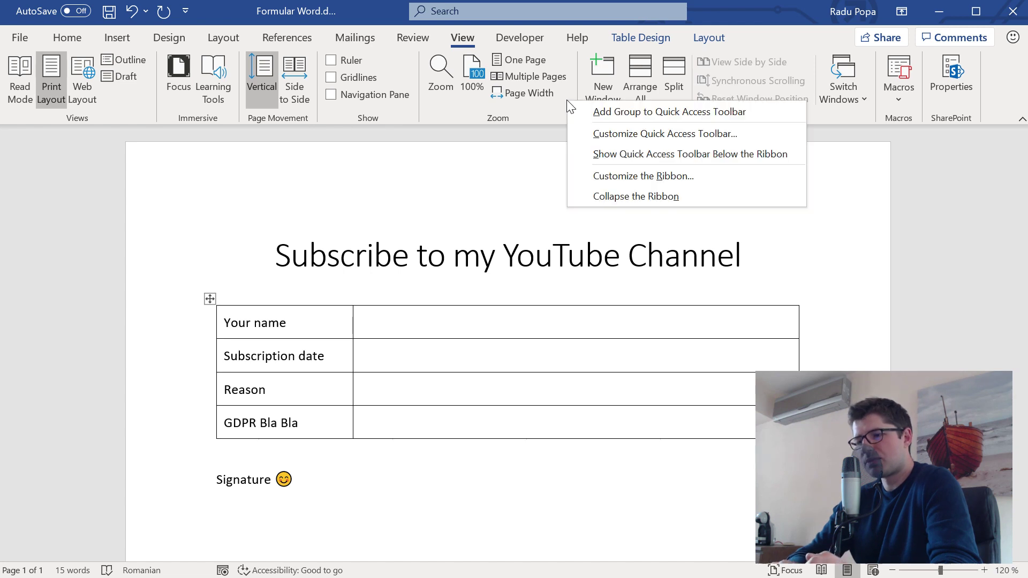
left_click(651, 176)
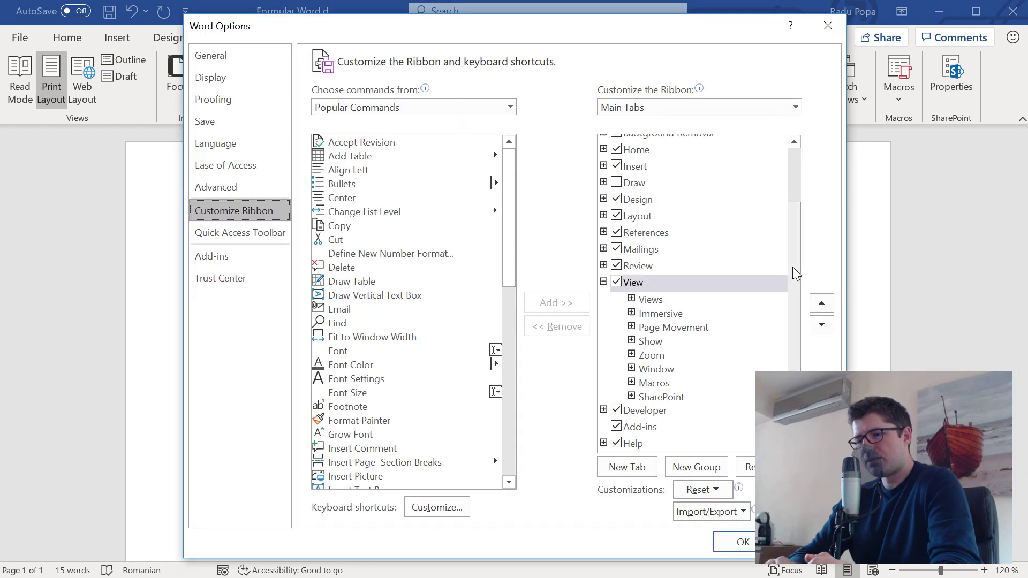
left_click(604, 282)
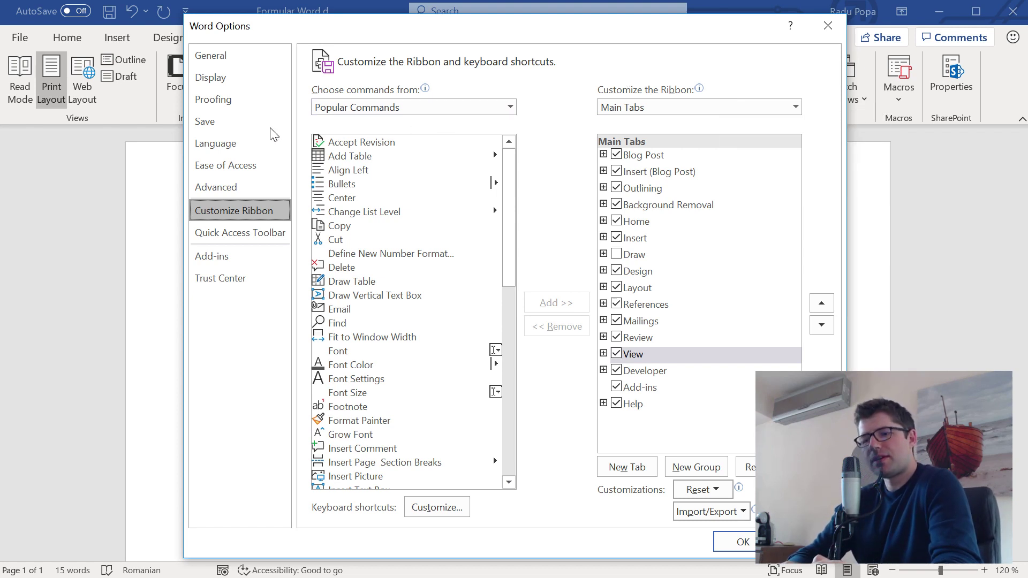
left_click(259, 57)
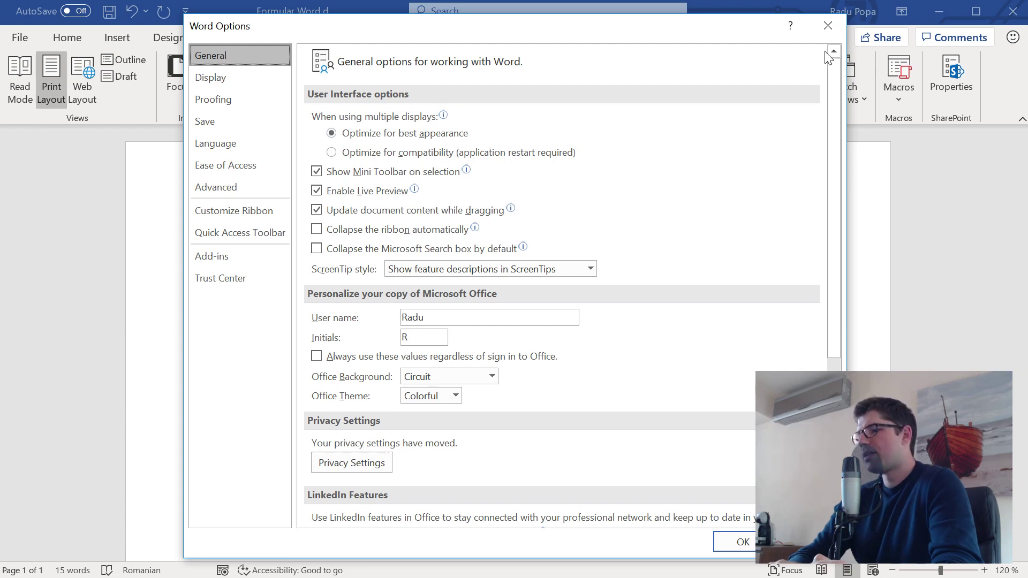
left_click(828, 26)
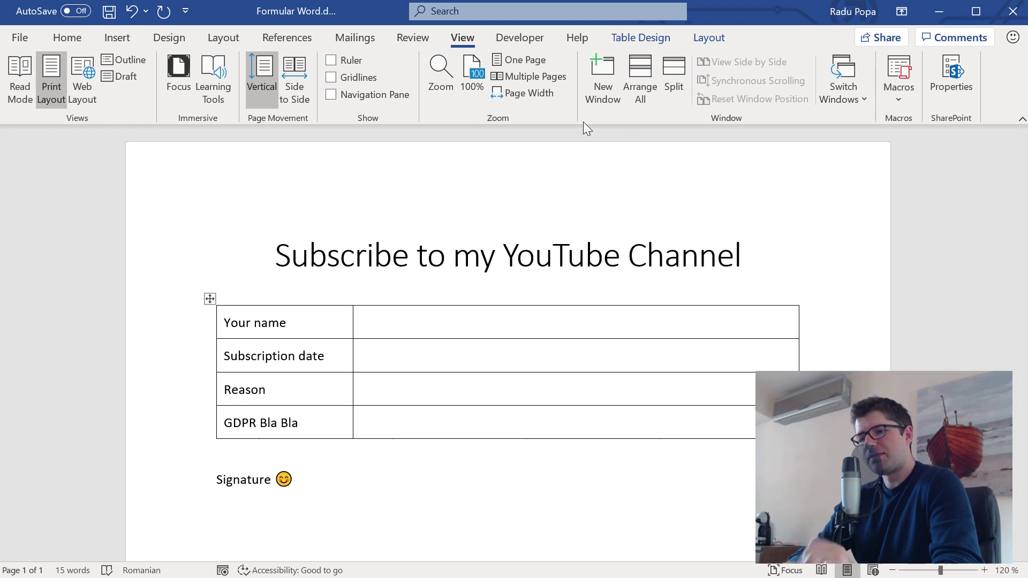
- Insert a Plain Text Content Control into the Your name cell
left_click(524, 39)
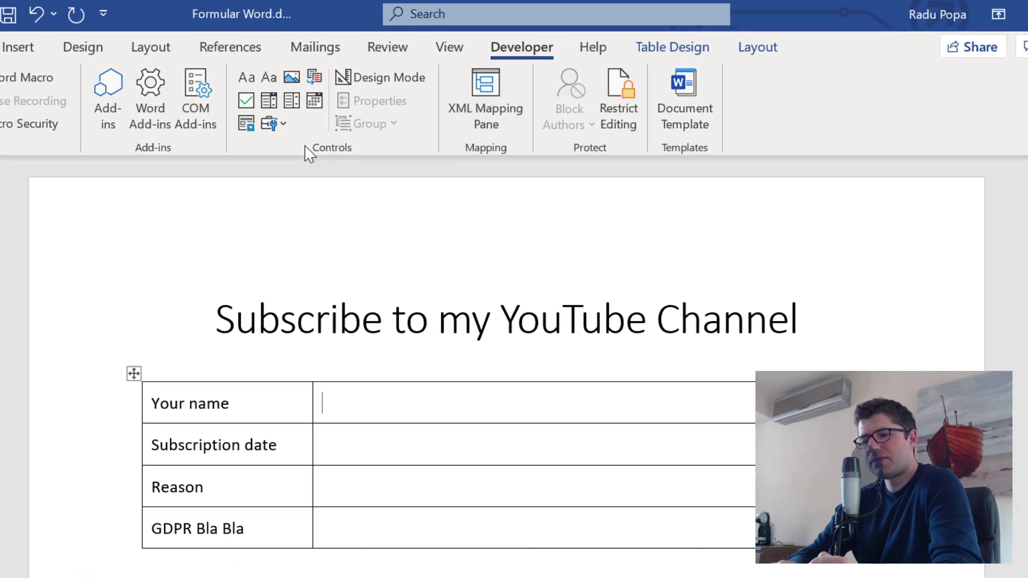
left_click(269, 73)
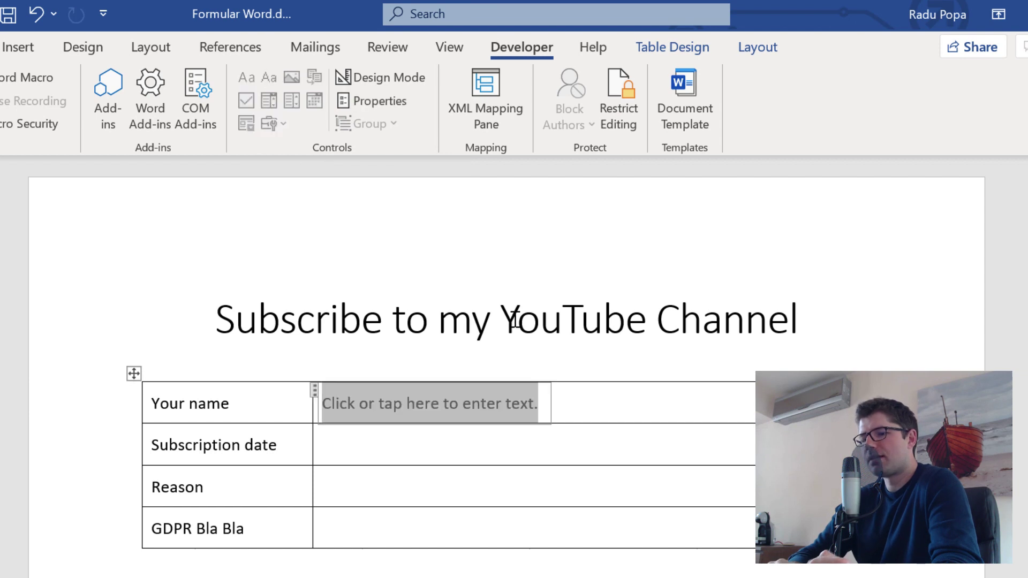
left_click(526, 438)
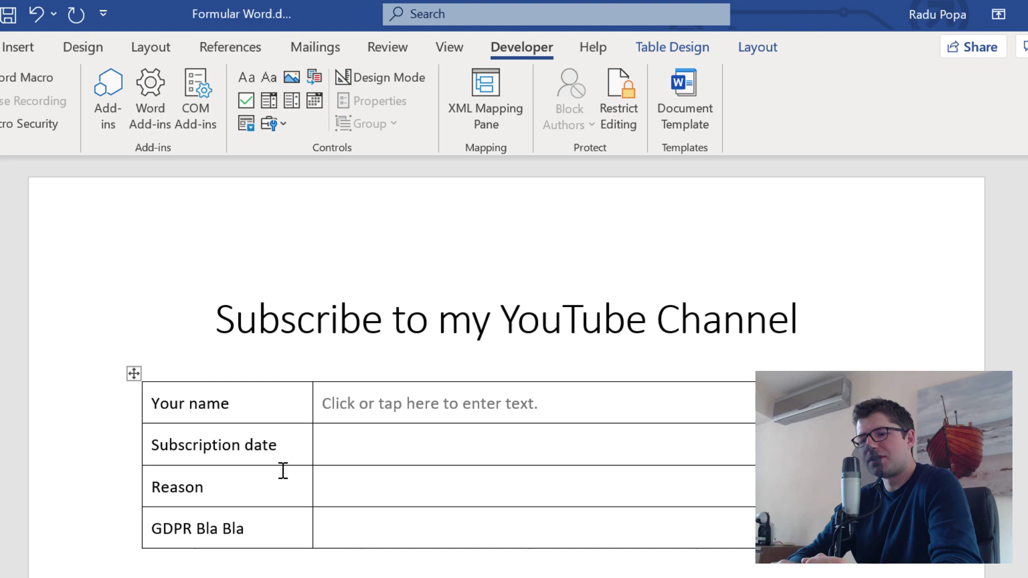
- Insert a Date Picker Content Control into the Subscription date cell
left_click(316, 102)
left_click(584, 417)
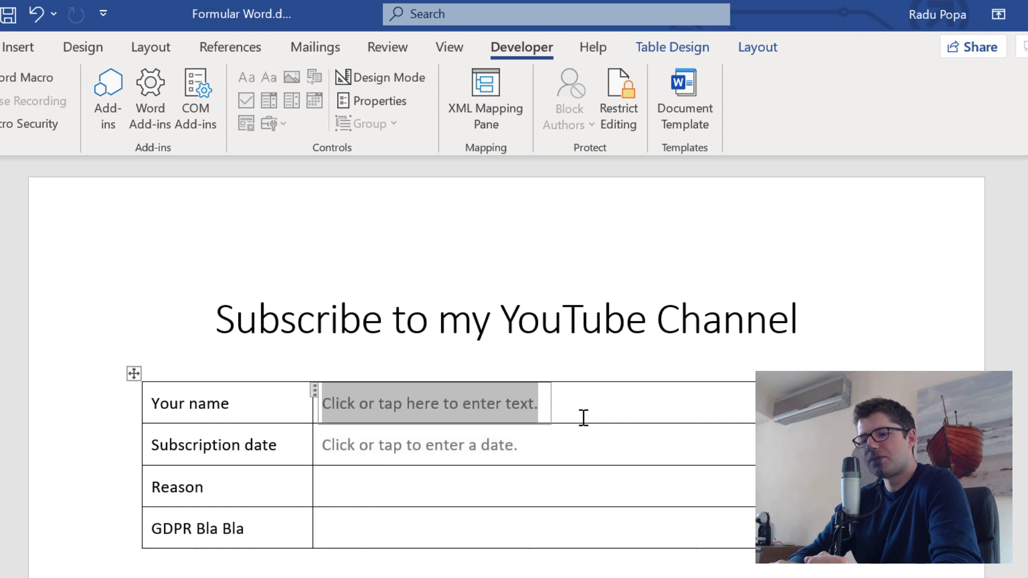
left_click(588, 447)
left_click(502, 407)
left_click(459, 447)
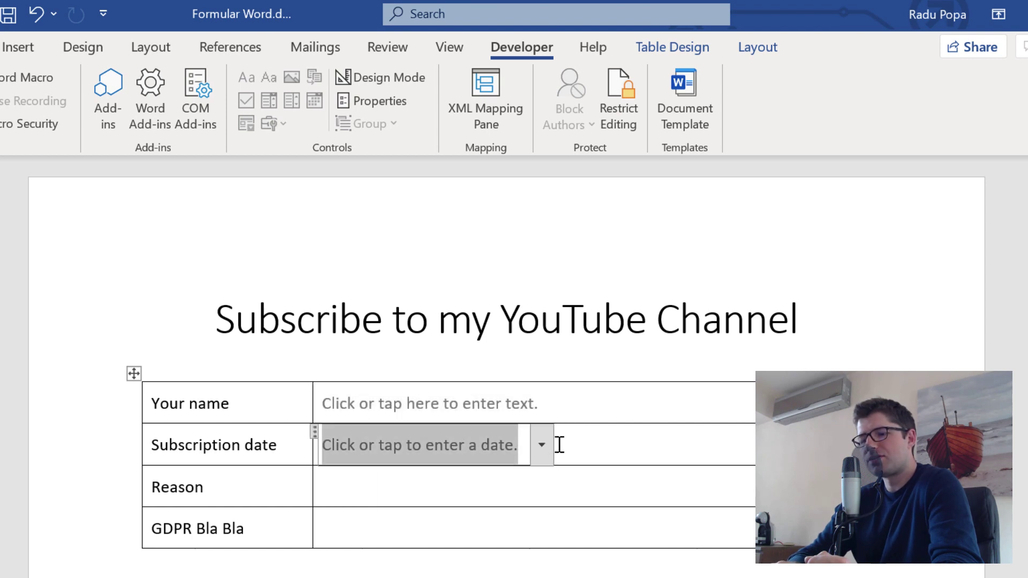
- Test the date picker by choosing 22 April 2019, then undo the date
left_click(541, 444)
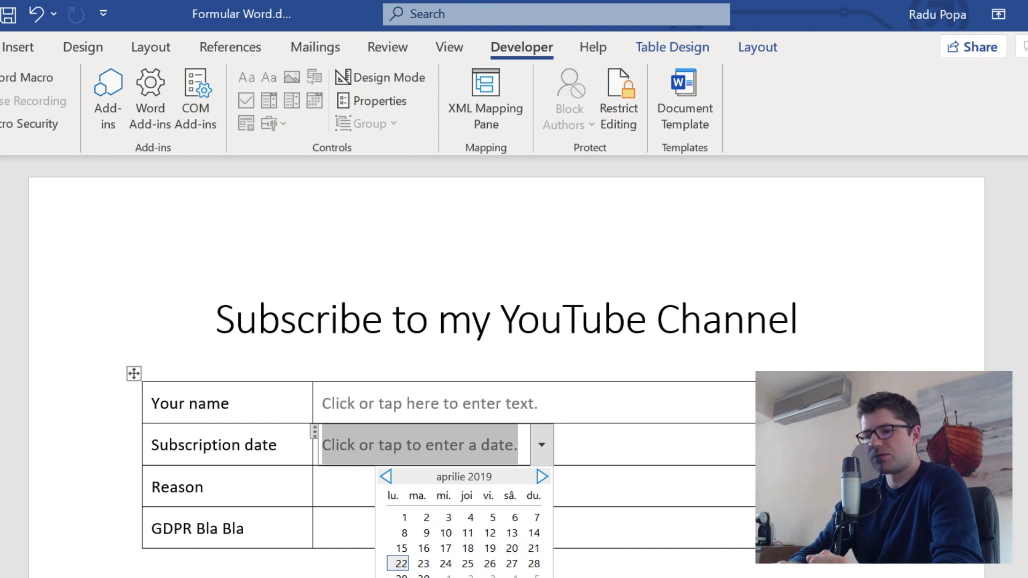
left_click(401, 563)
key("ctrl+z")
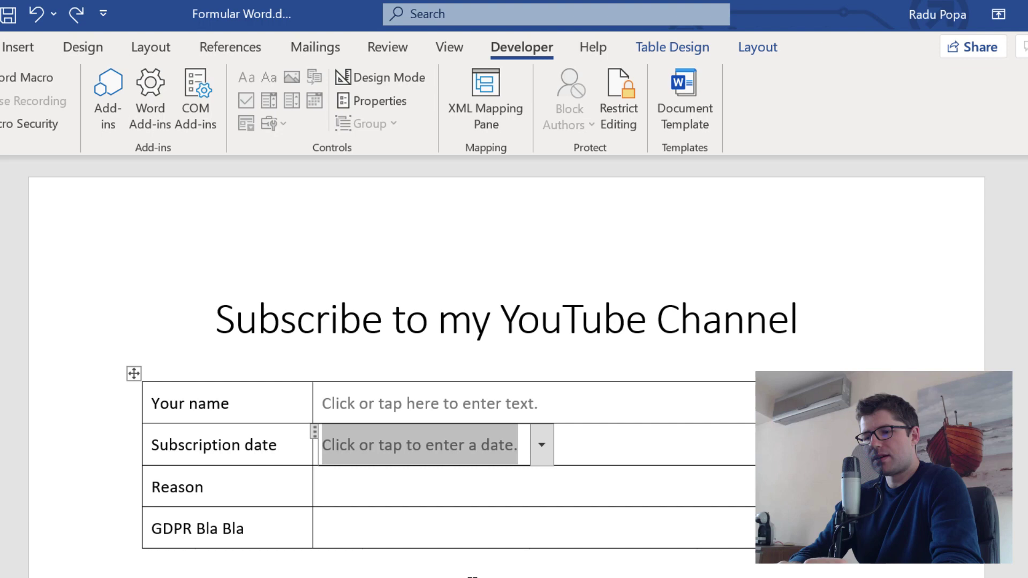
left_click(404, 494)
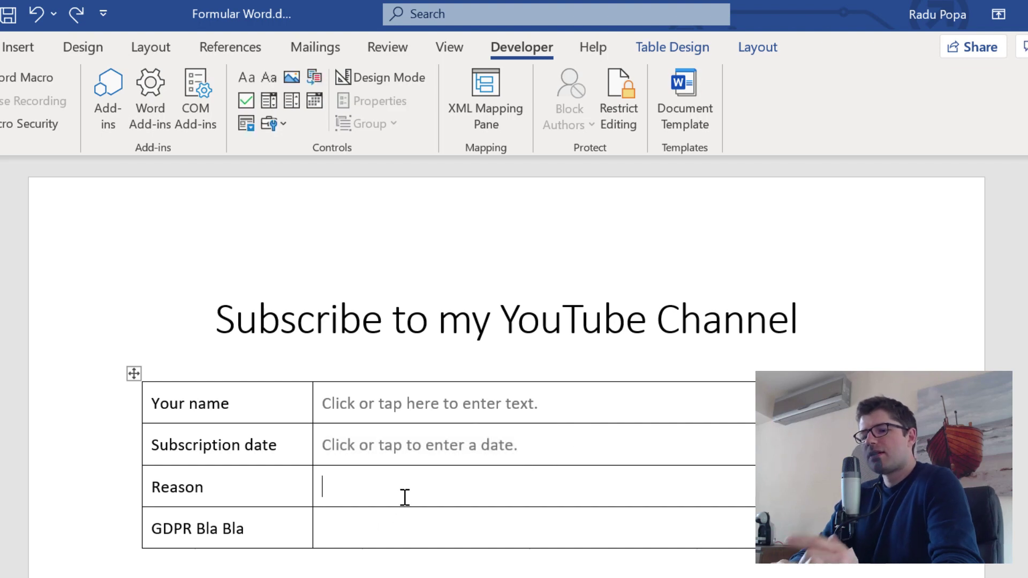
- Insert a Drop-Down List Content Control in the Reason cell and open its Properties
left_click(291, 101)
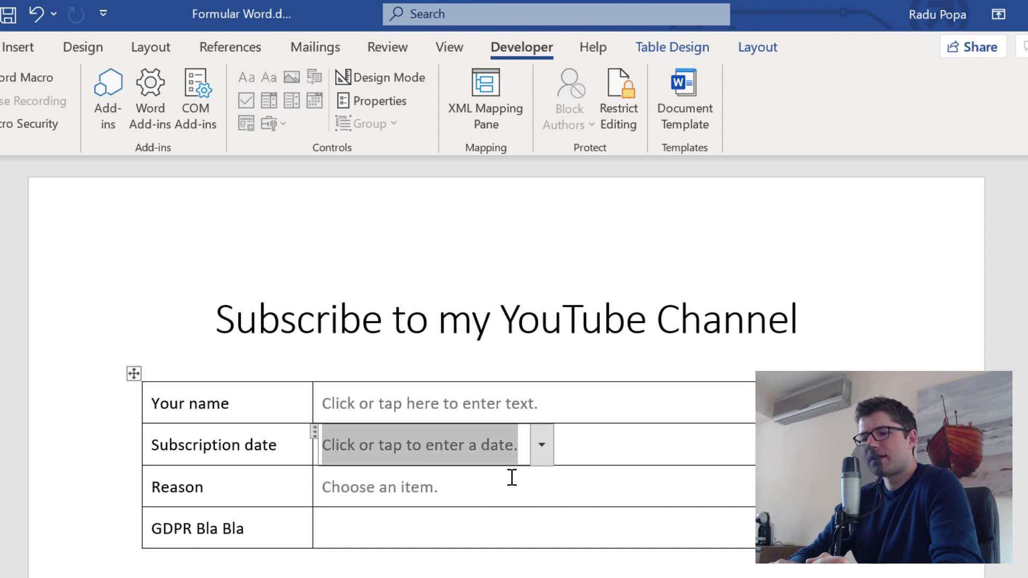
left_click(457, 486)
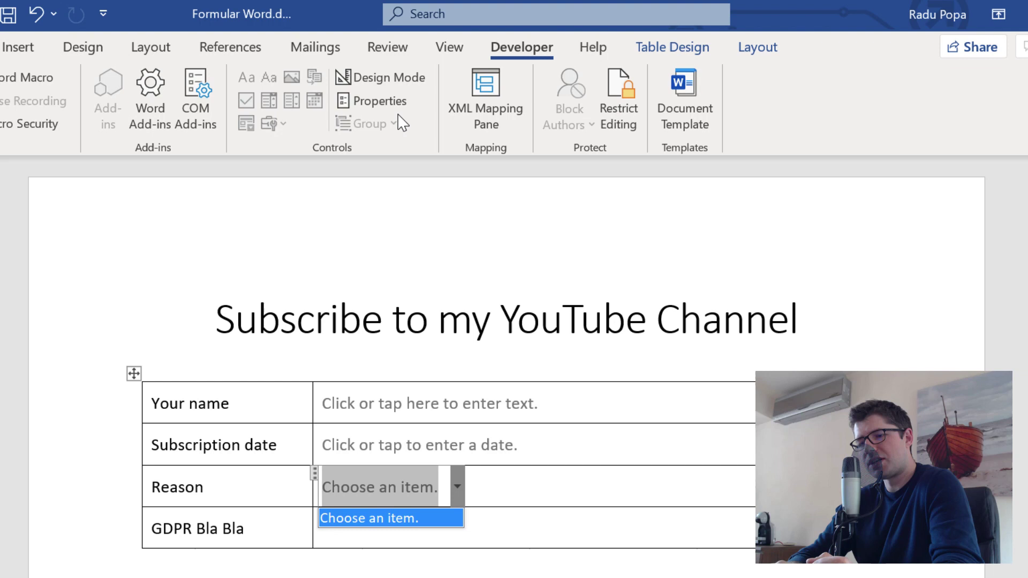
left_click(527, 483)
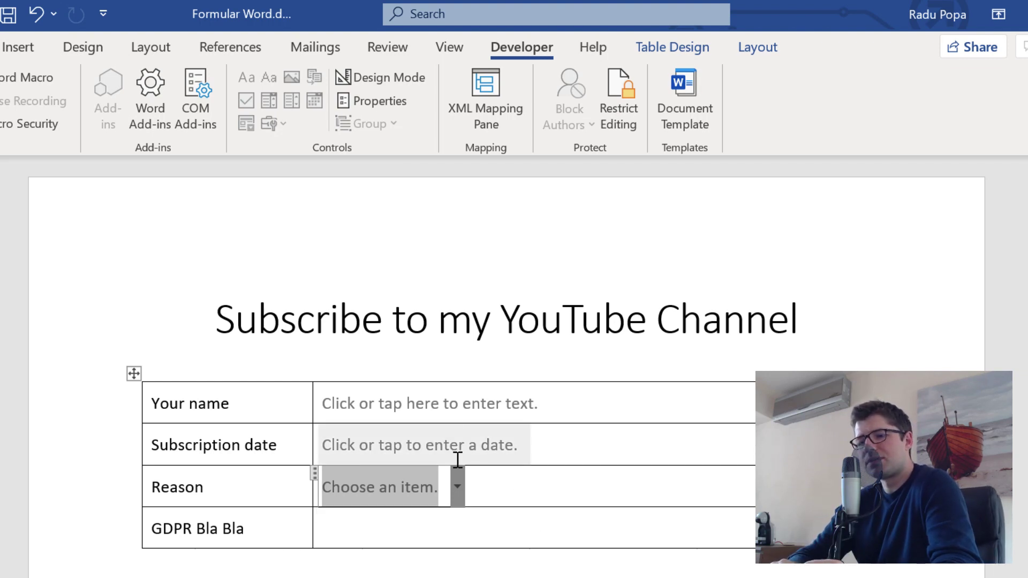
left_click(374, 104)
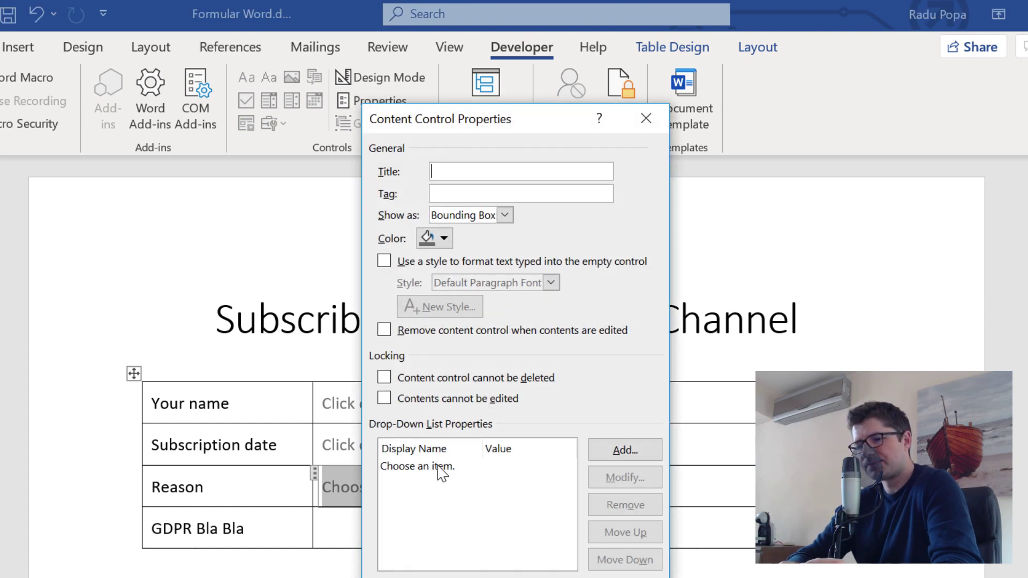
- Add 'Don't know' and 'Pushed the wrong button' as choices in the Reason drop-down list
left_click(614, 449)
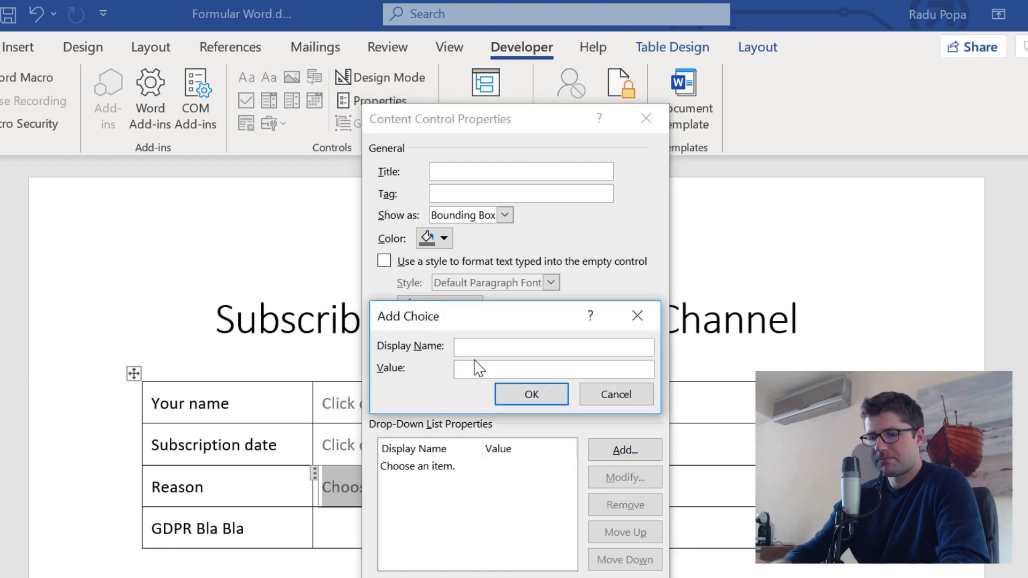
type("Don't know")
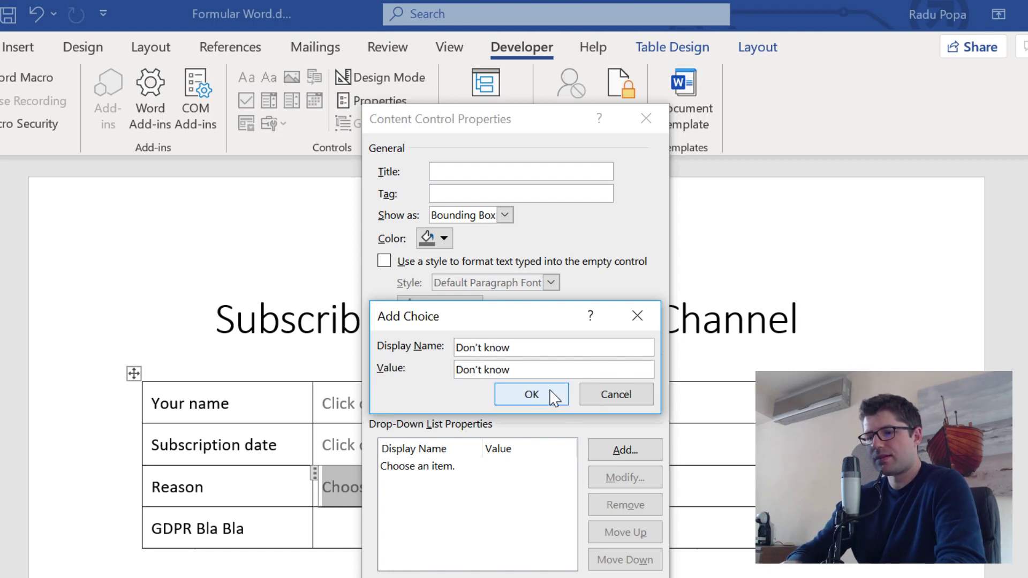
left_click(535, 395)
left_click(638, 459)
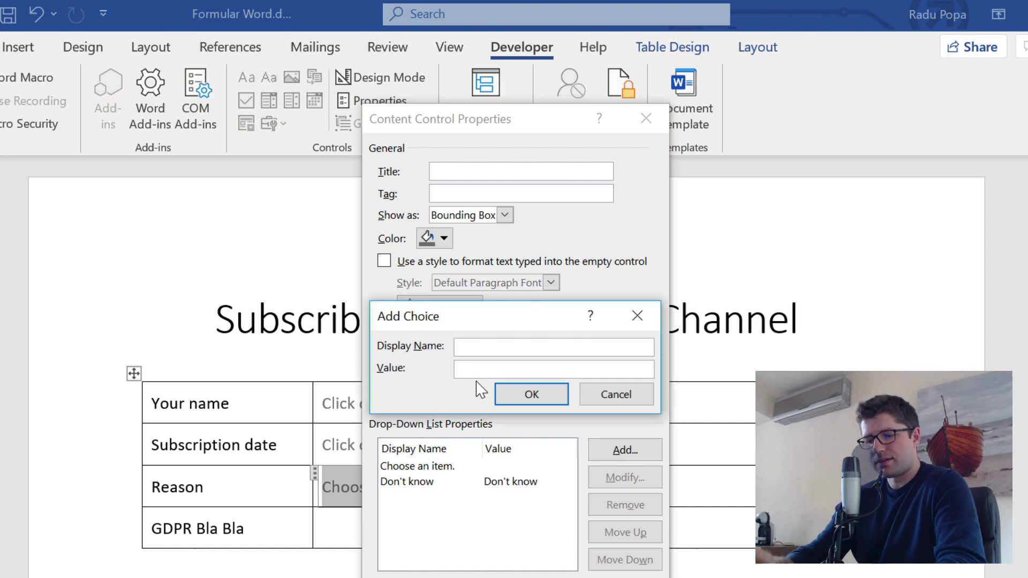
type("Pushe")
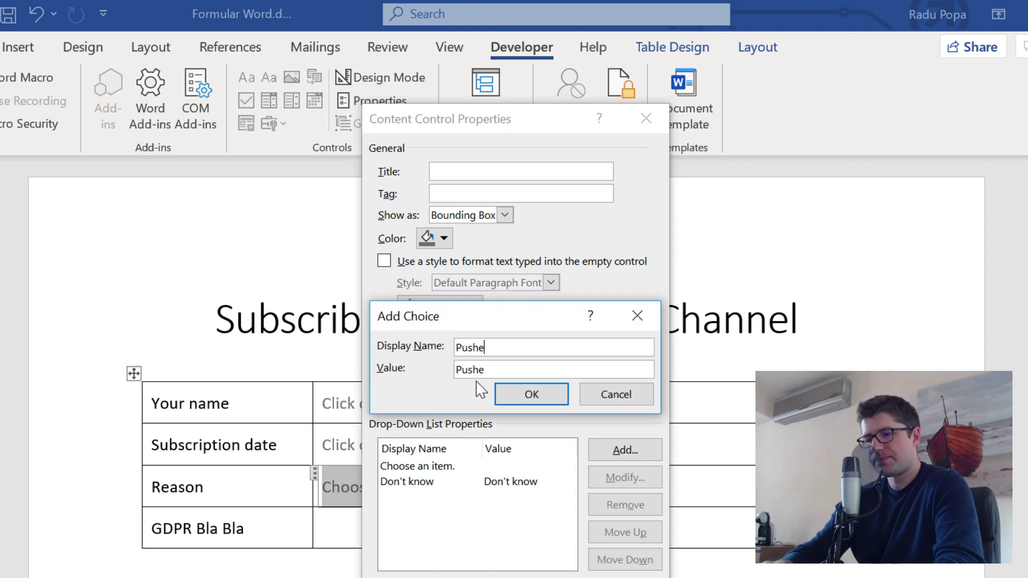
type("d the wrong button")
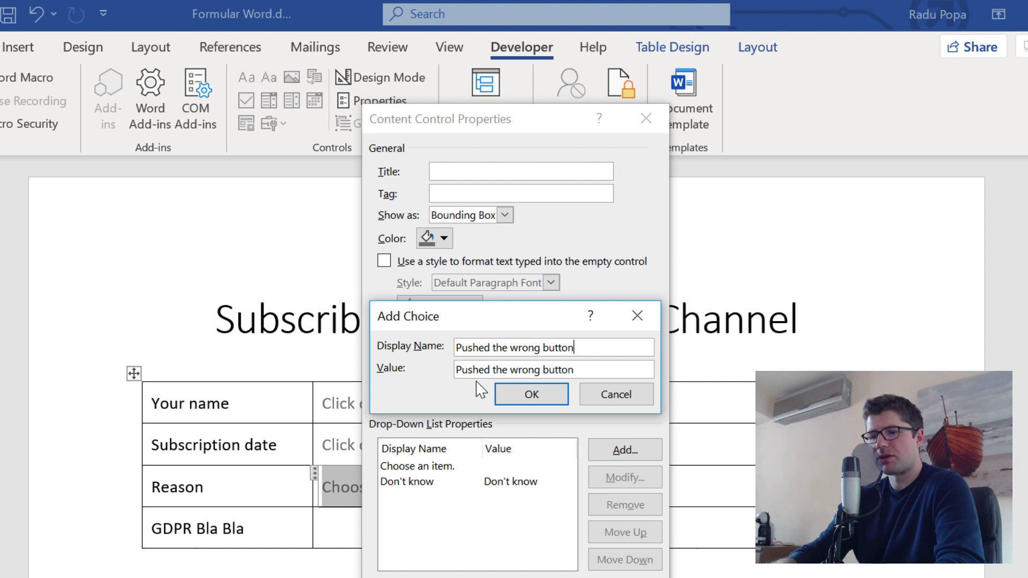
key("Return")
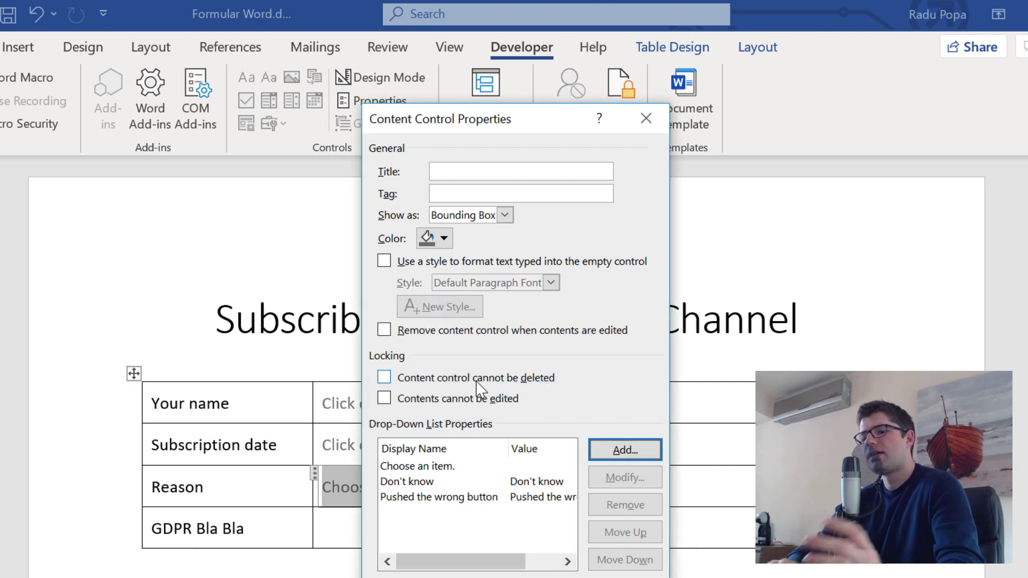
left_click_drag(500, 563, 461, 562)
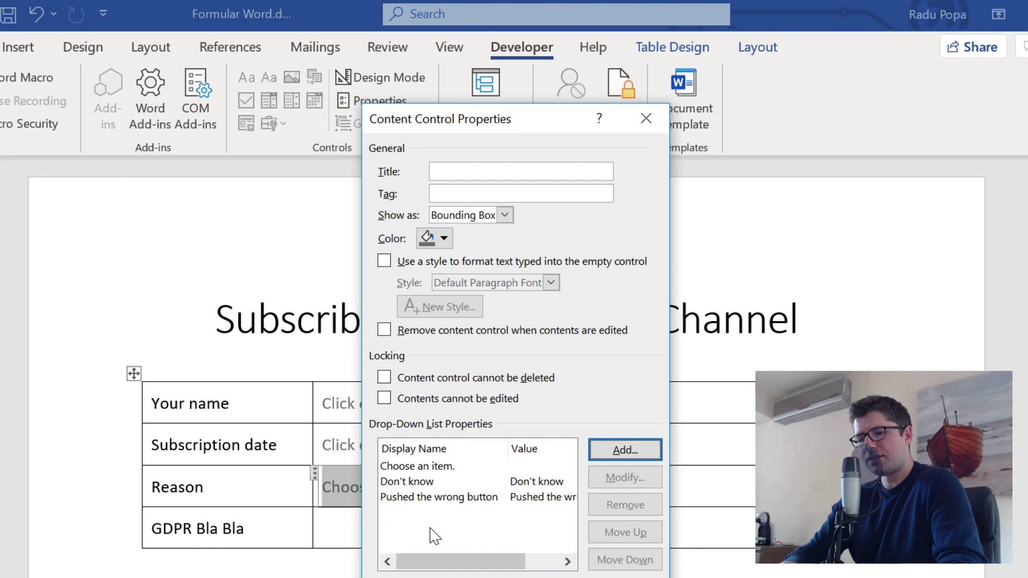
- Apply the drop-down settings and check the Reason list's choices
left_click(556, 575)
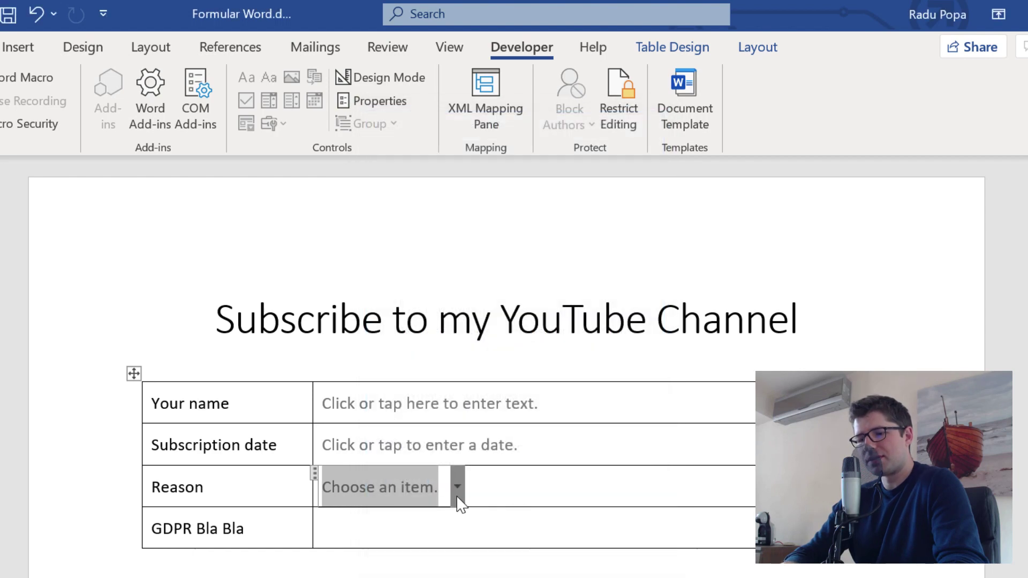
left_click(457, 495)
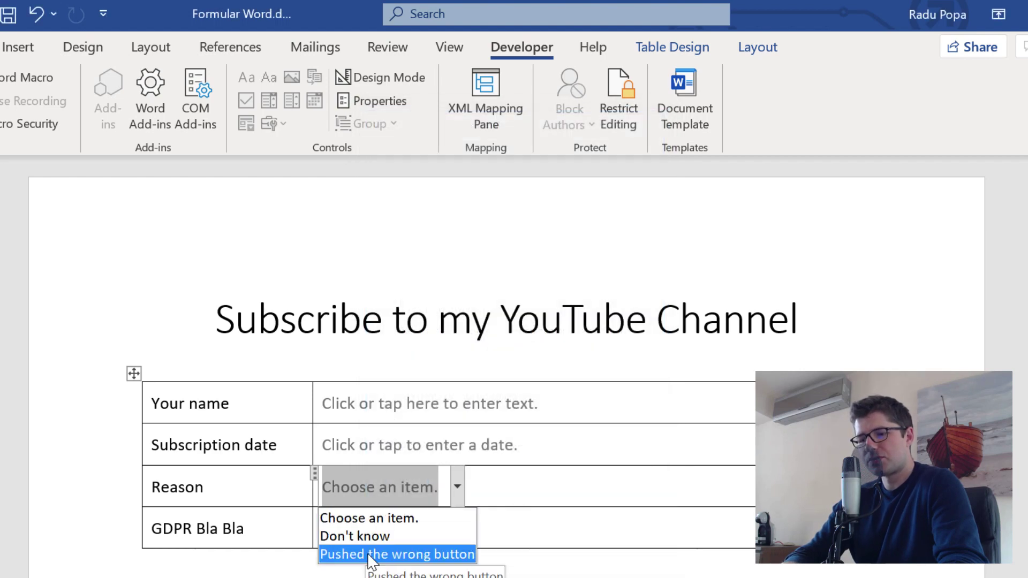
left_click(568, 474)
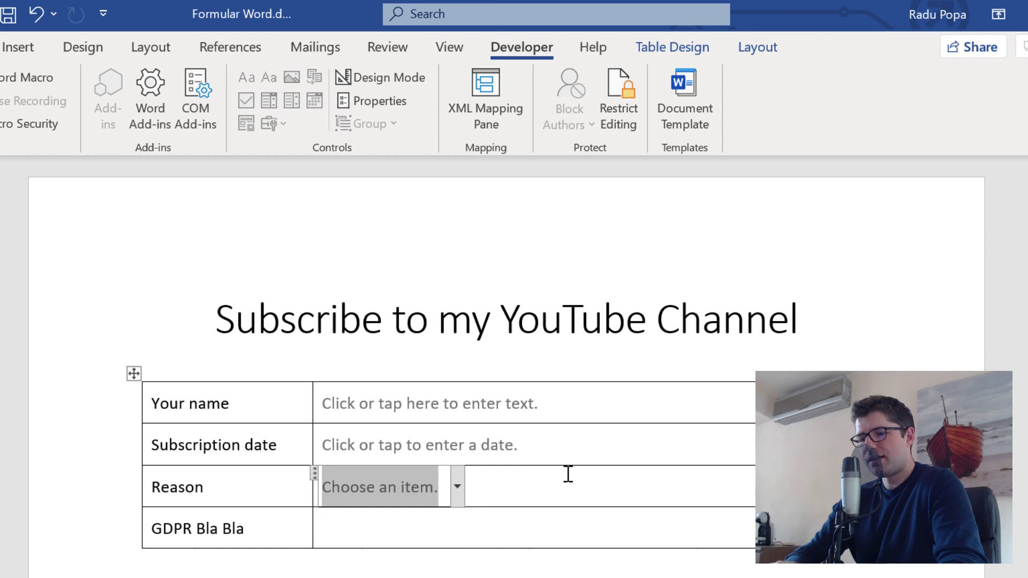
- Insert a Check Box Content Control into the GDPR Bla Bla cell
left_click(477, 528)
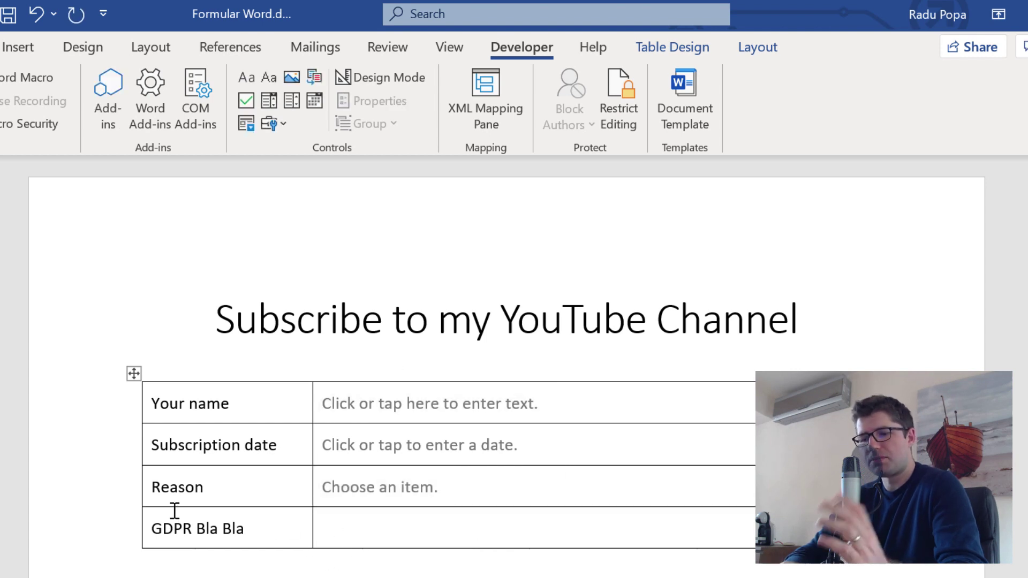
left_click(246, 101)
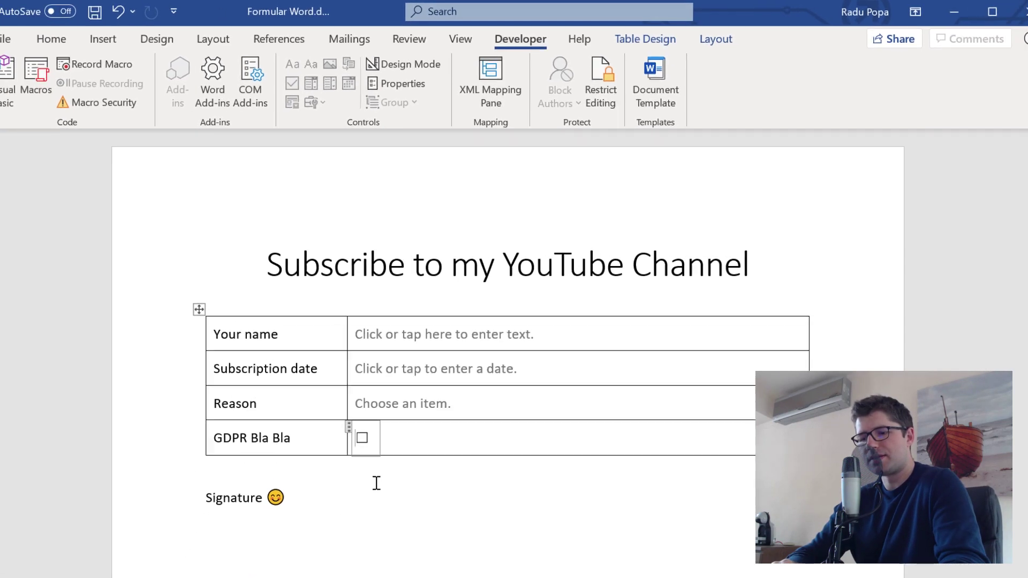
left_click(376, 483)
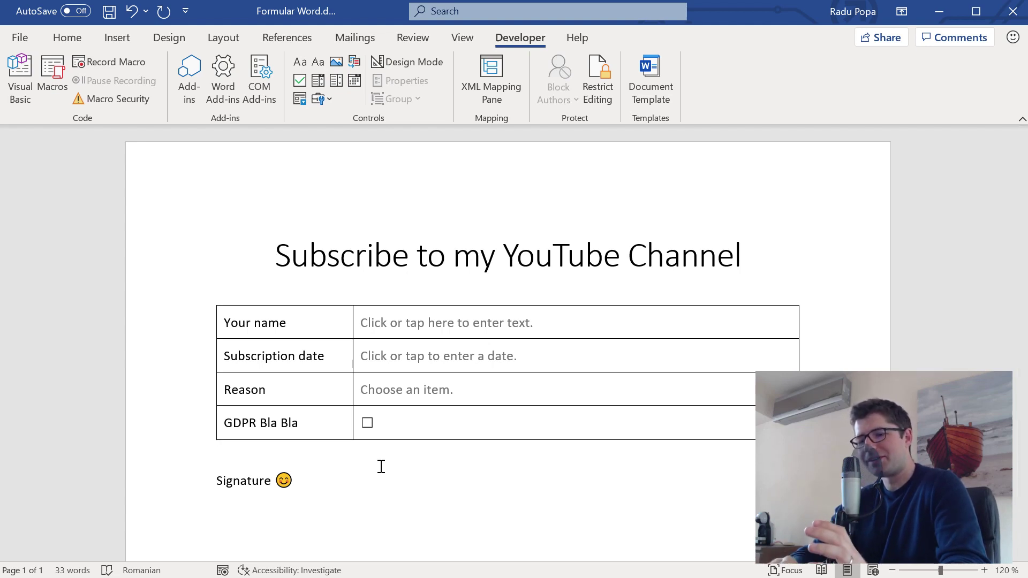
left_click(369, 319)
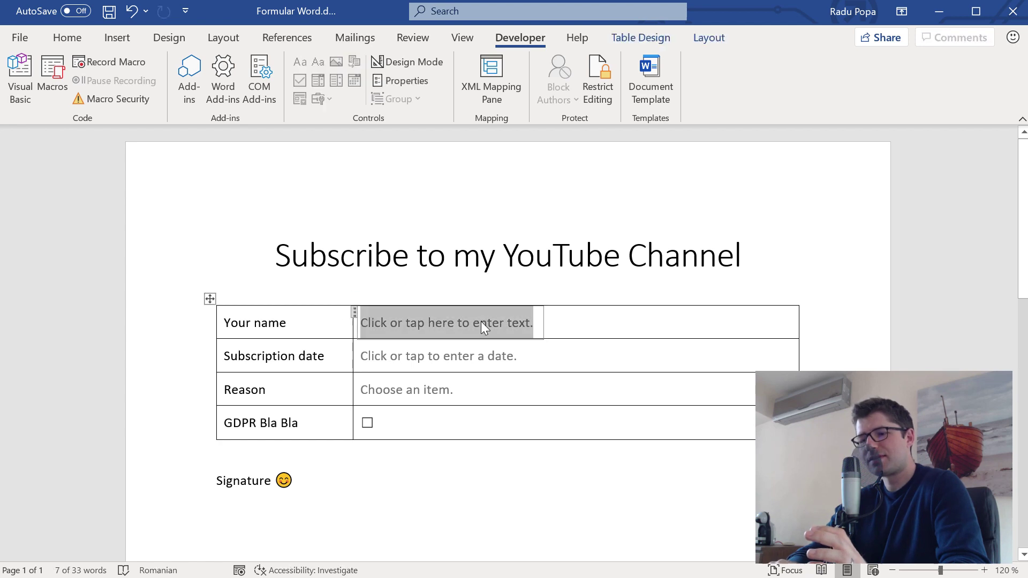
left_click(460, 352)
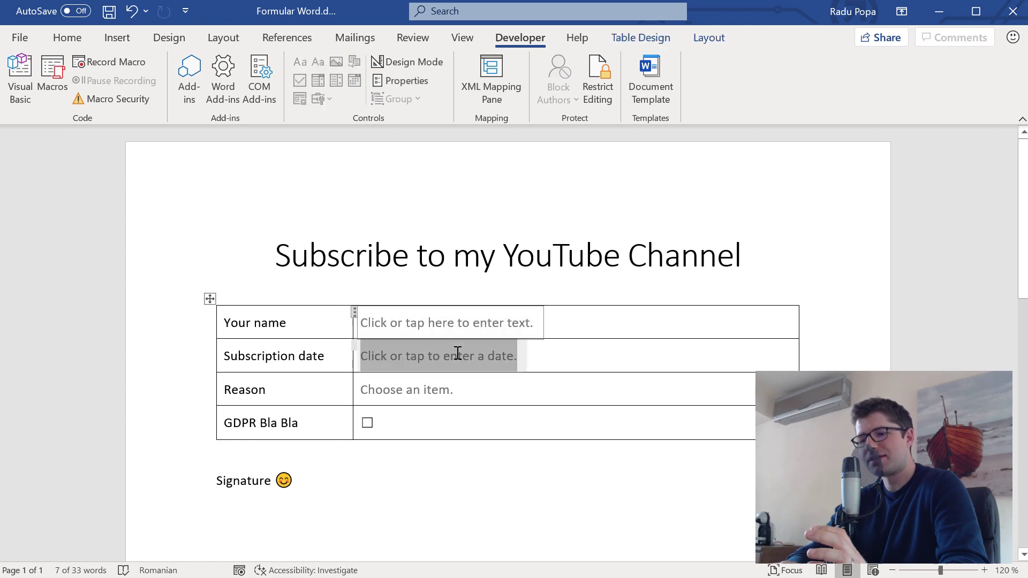
left_click(392, 397)
left_click(466, 385)
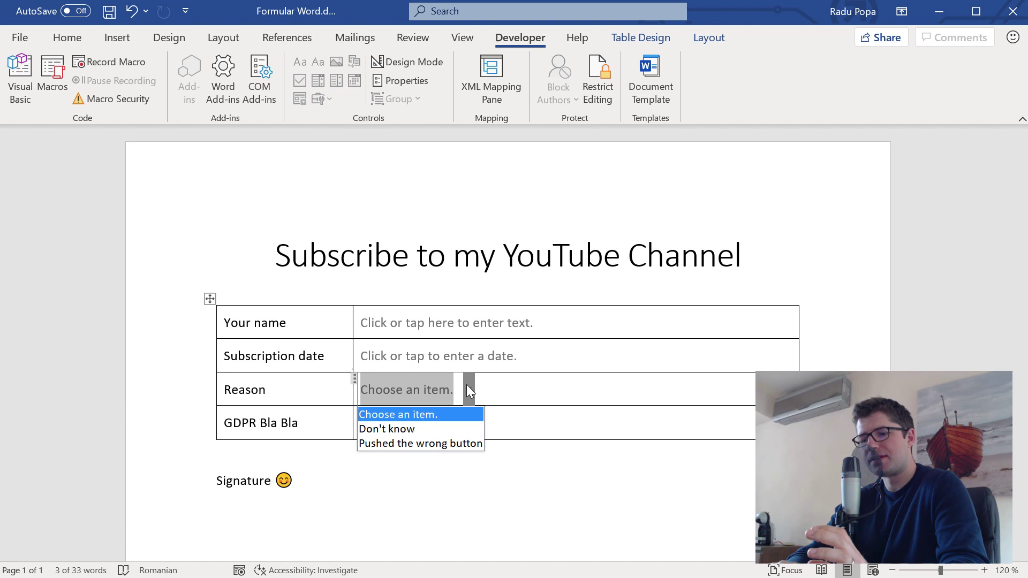
left_click(466, 384)
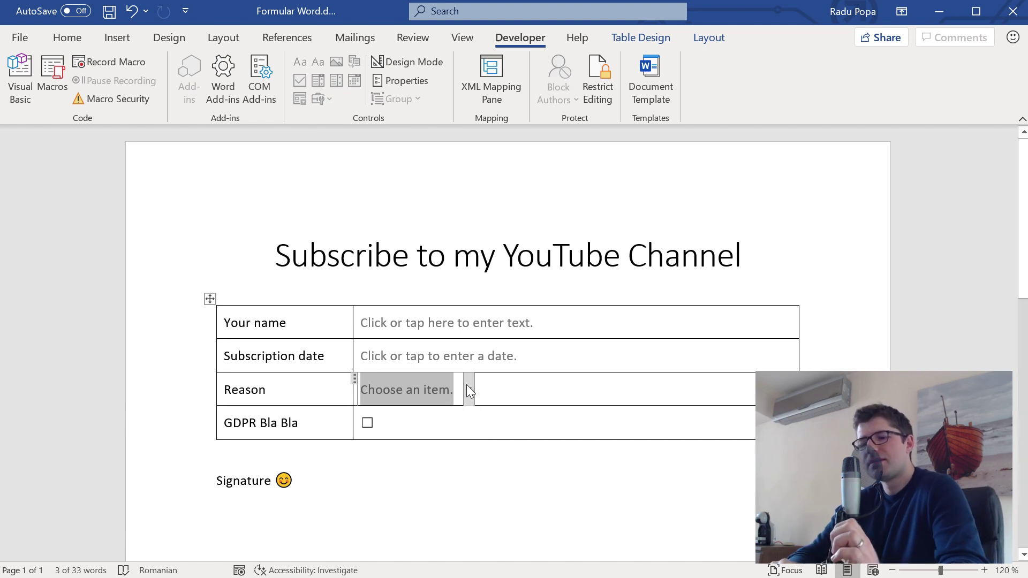
left_click(304, 325)
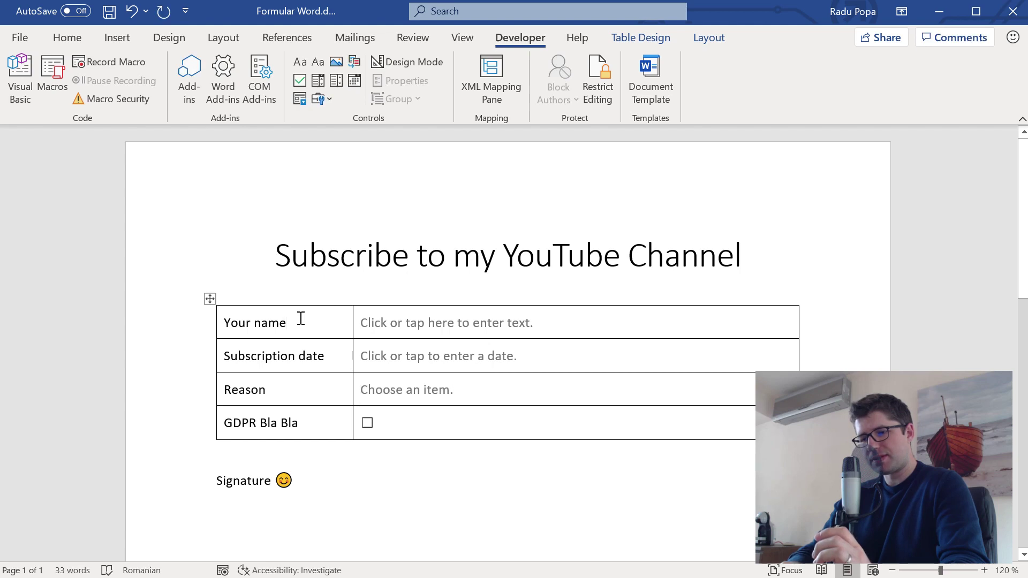
left_click_drag(301, 318, 223, 321)
type("Radu")
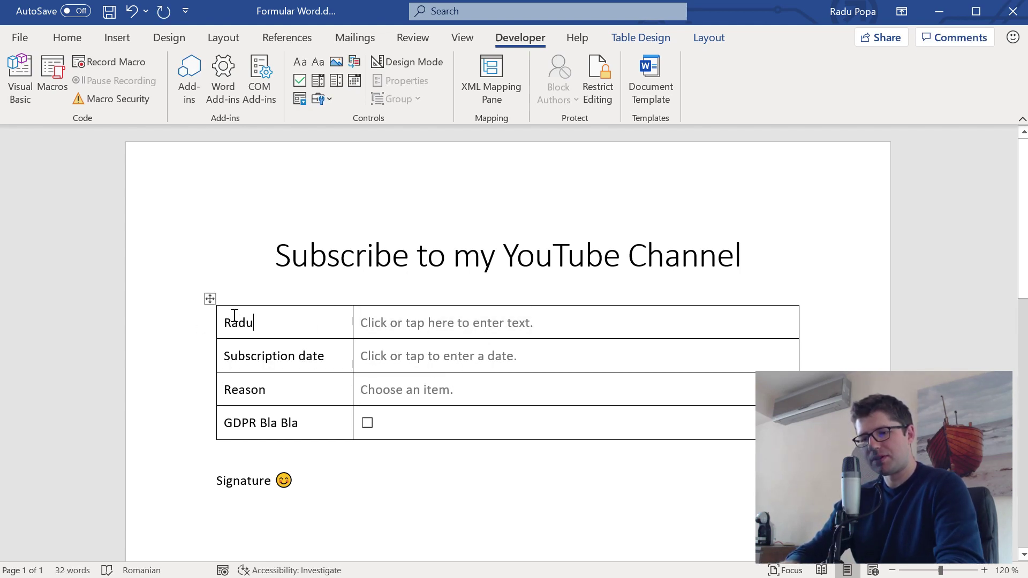
key("ctrl+z")
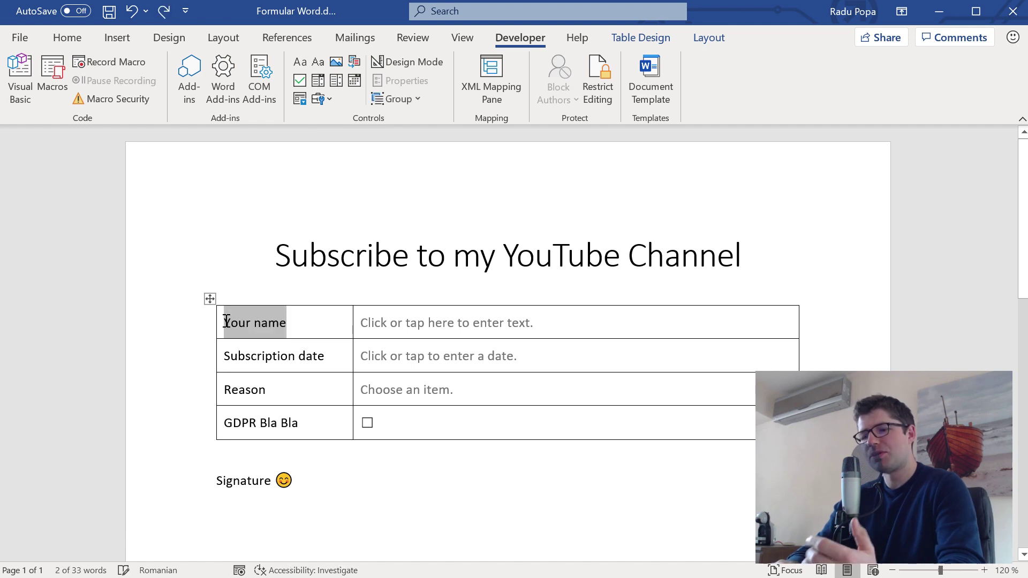
left_click(308, 326)
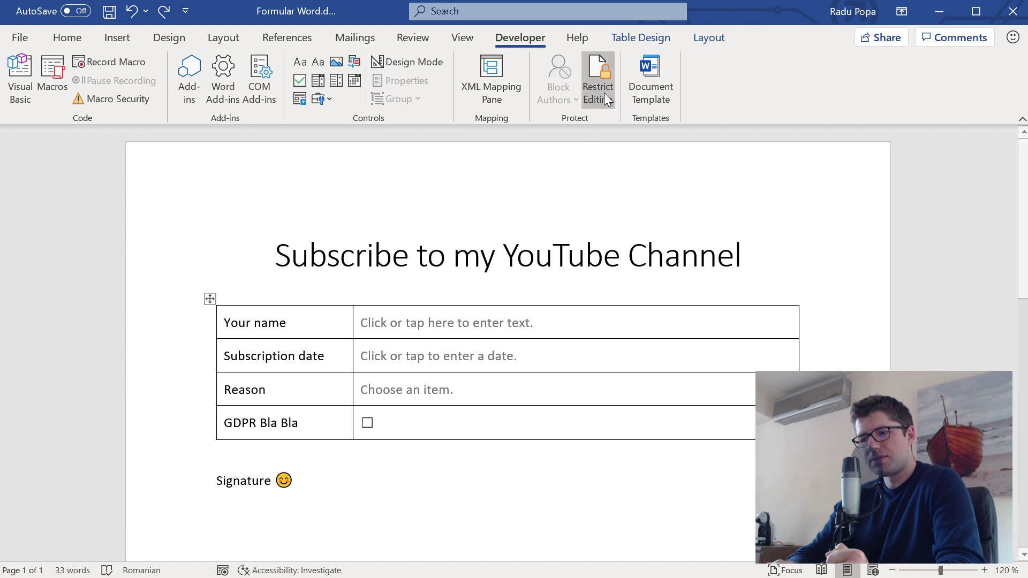
- In Restrict Editing, allow only Filling in forms as the editing type
left_click(598, 72)
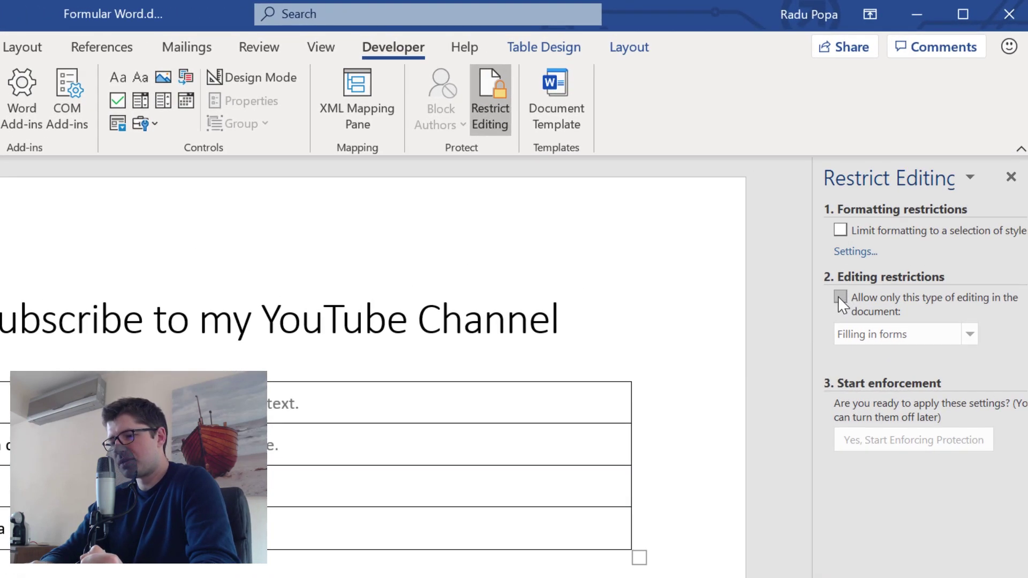
left_click(839, 298)
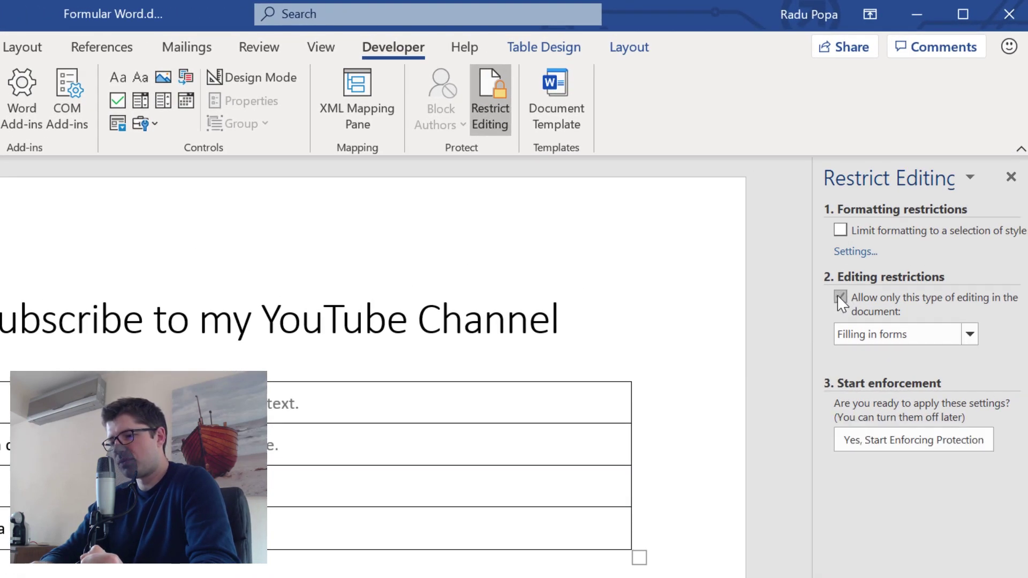
left_click(931, 339)
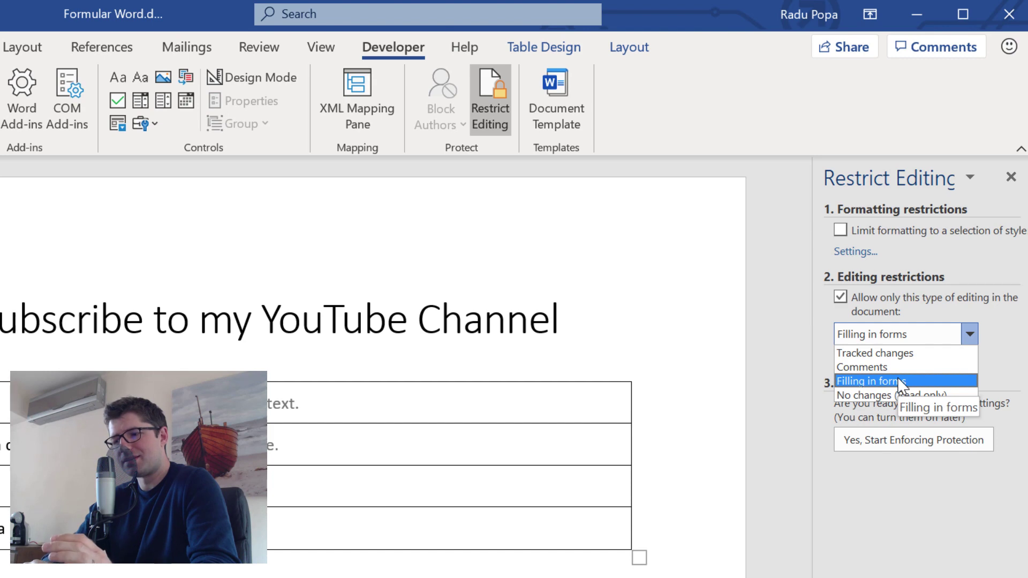
left_click(903, 381)
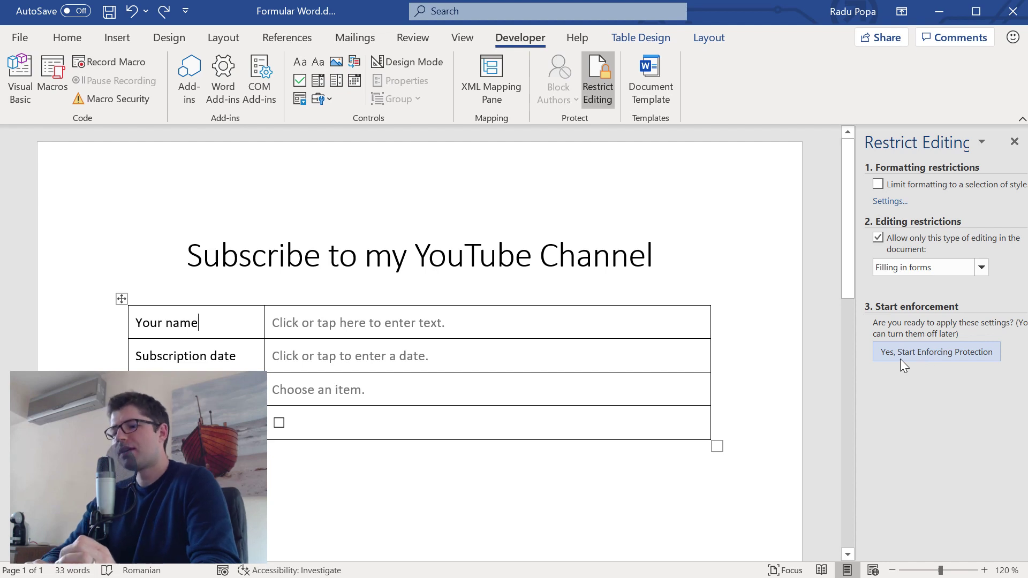
- Start enforcing protection with a password, entering and confirming it
left_click(937, 354)
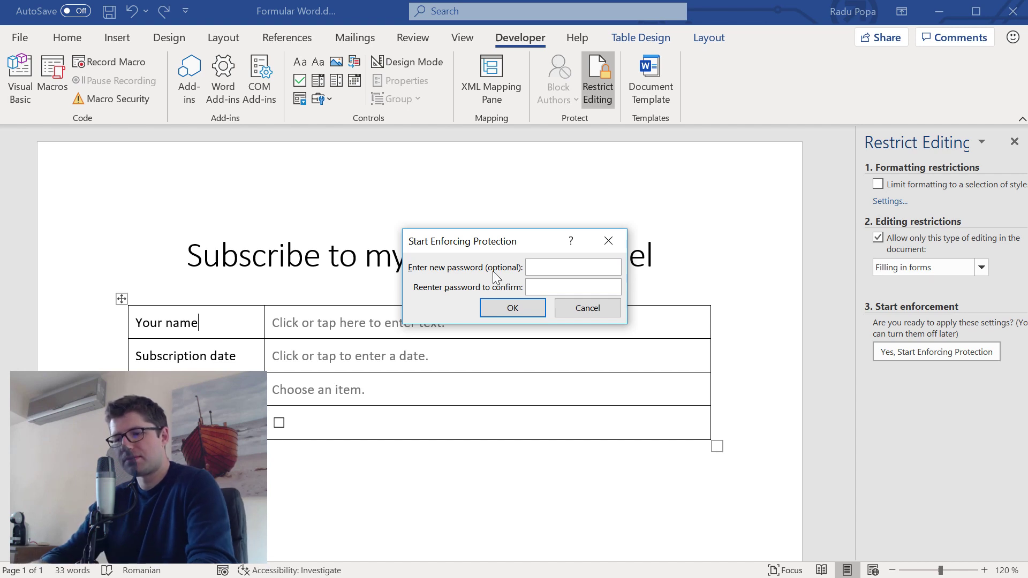
type("1")
key("Return")
key("Return")
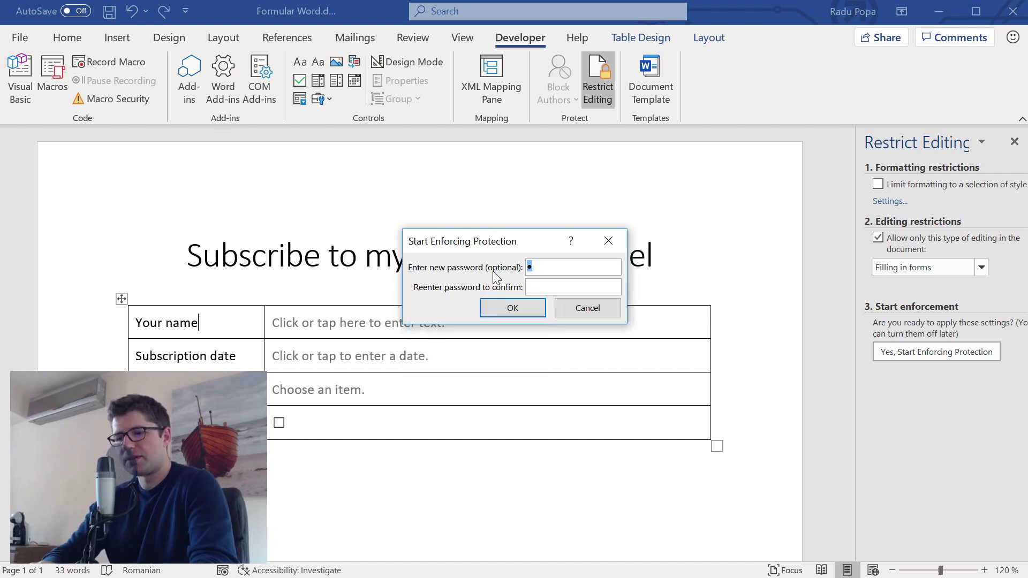
left_click(550, 288)
type("1")
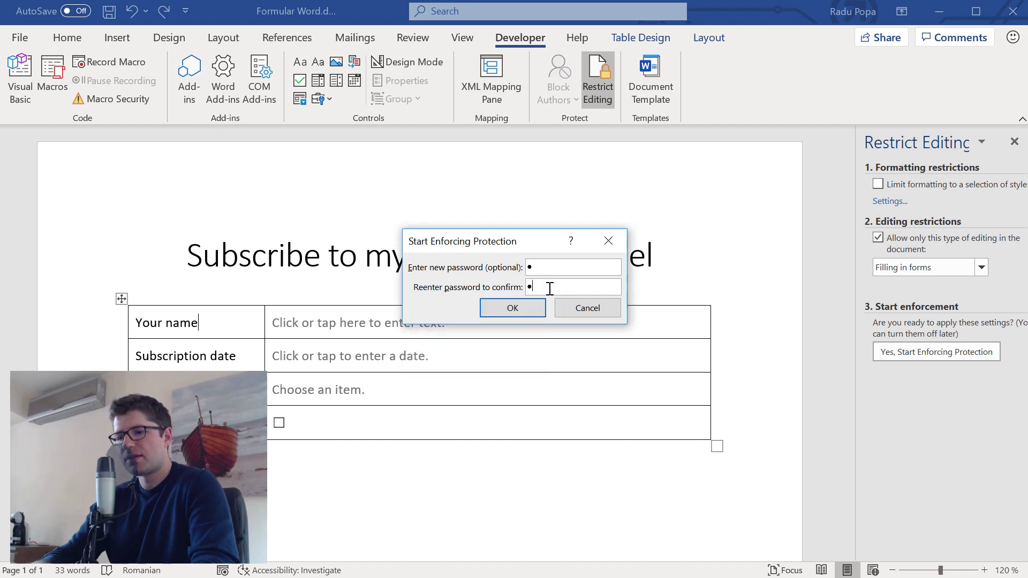
left_click(512, 309)
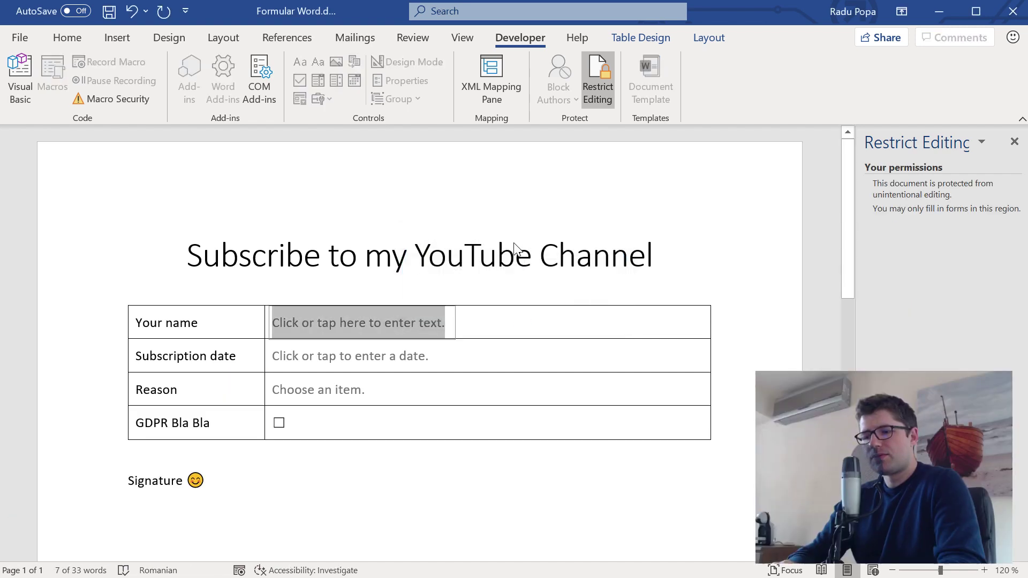
- Enter a name and set the Subscription date to today, 22.04.2019
double_click(199, 260)
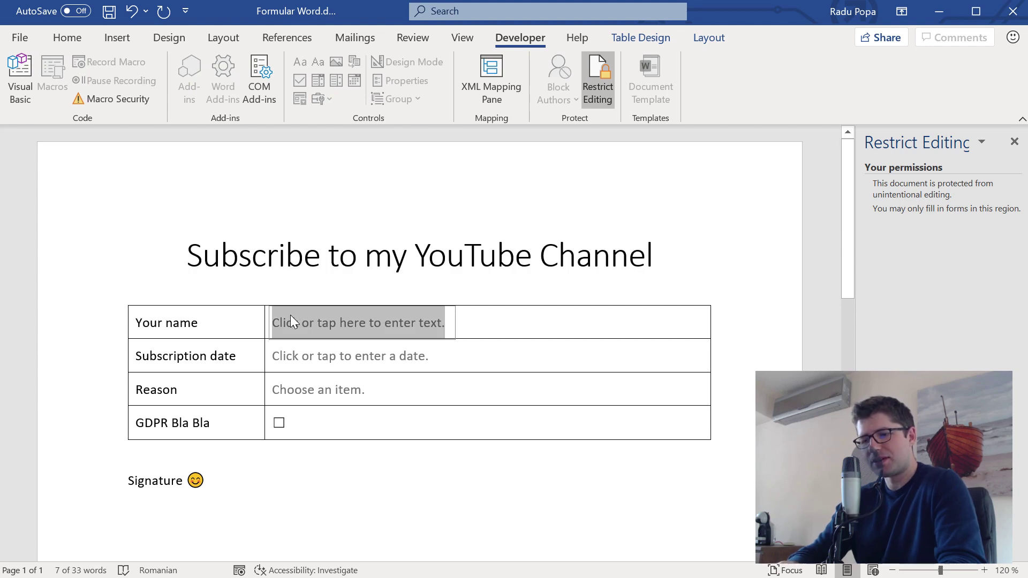
type("Radu")
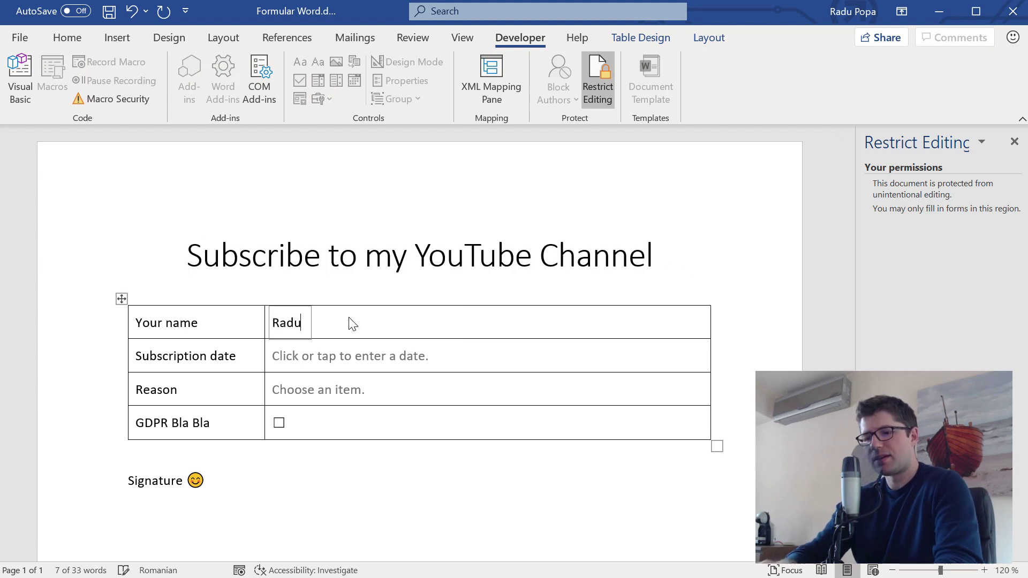
left_click(341, 345)
left_click(447, 355)
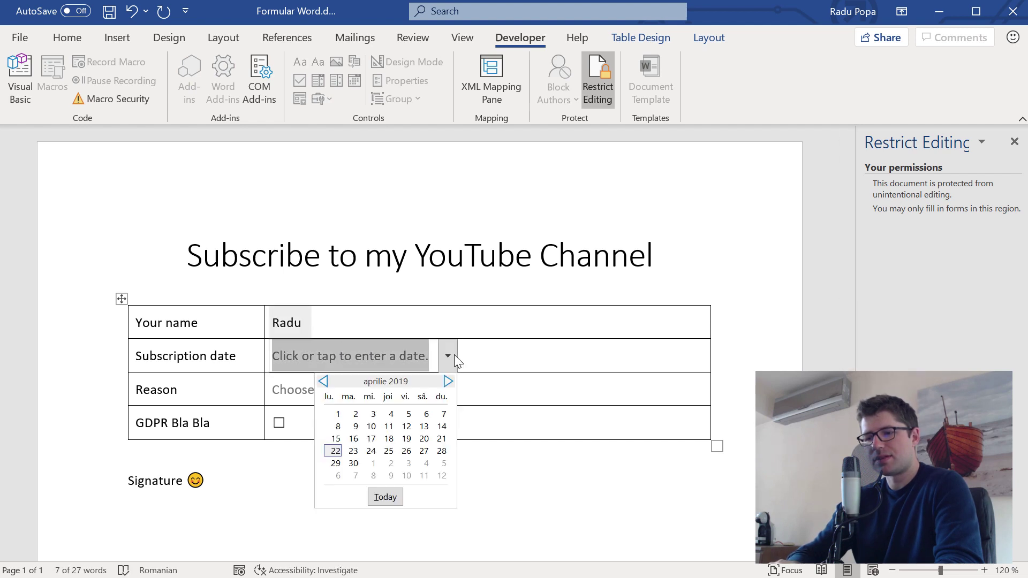
left_click(392, 504)
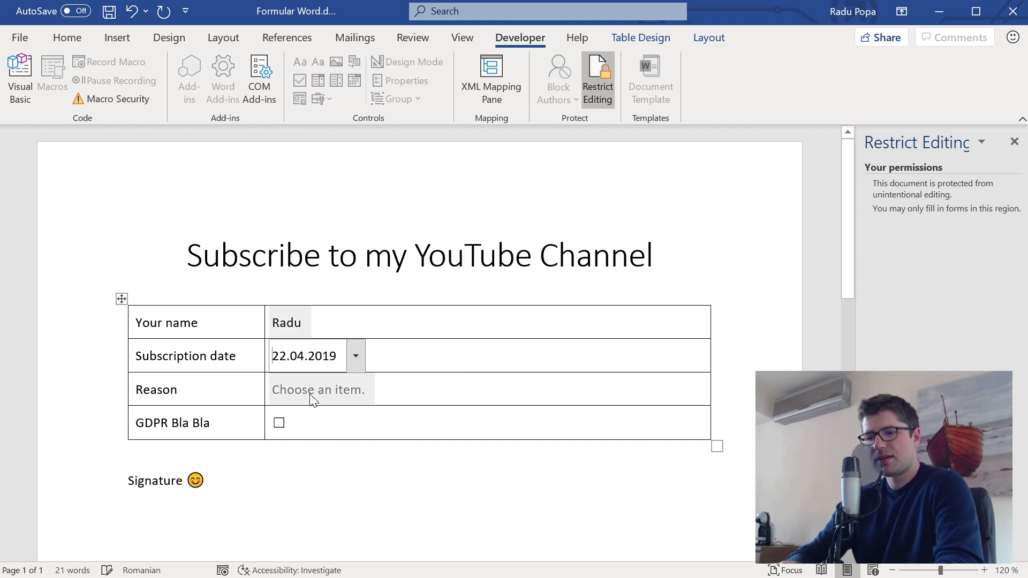
- Choose 'Don't know' as the Reason and tick the GDPR checkbox
left_click(338, 390)
left_click(380, 389)
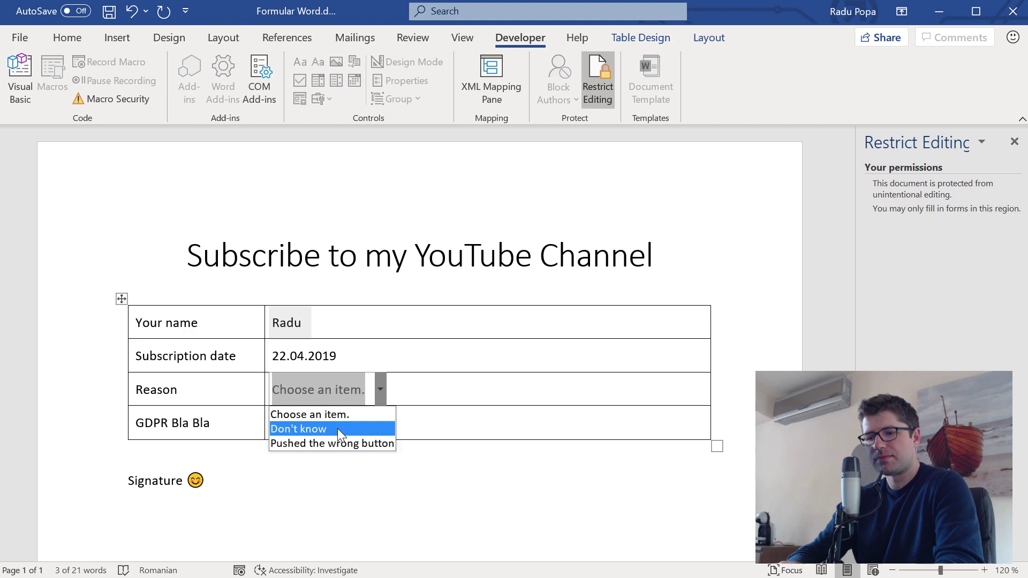
left_click(338, 428)
left_click(281, 423)
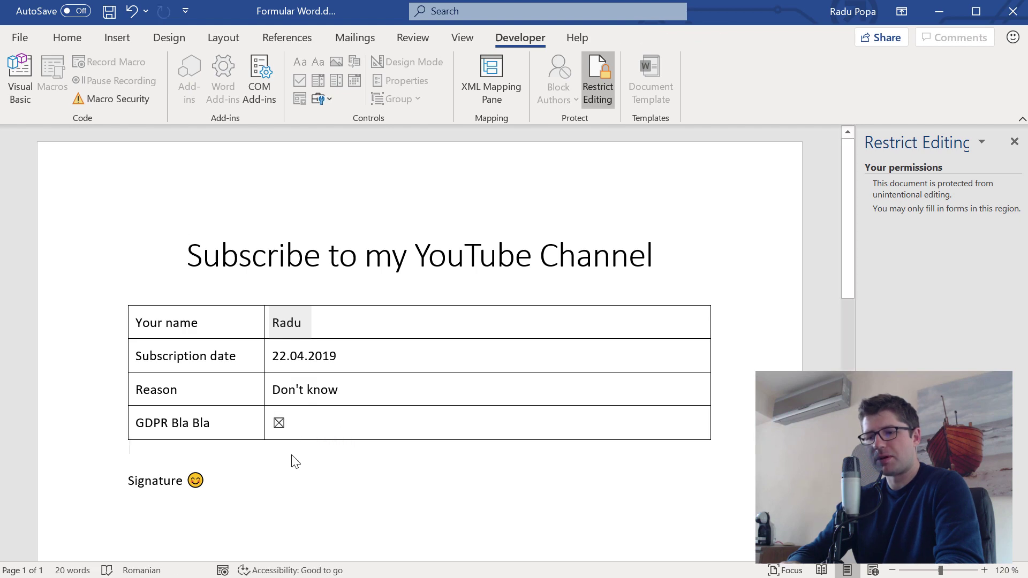